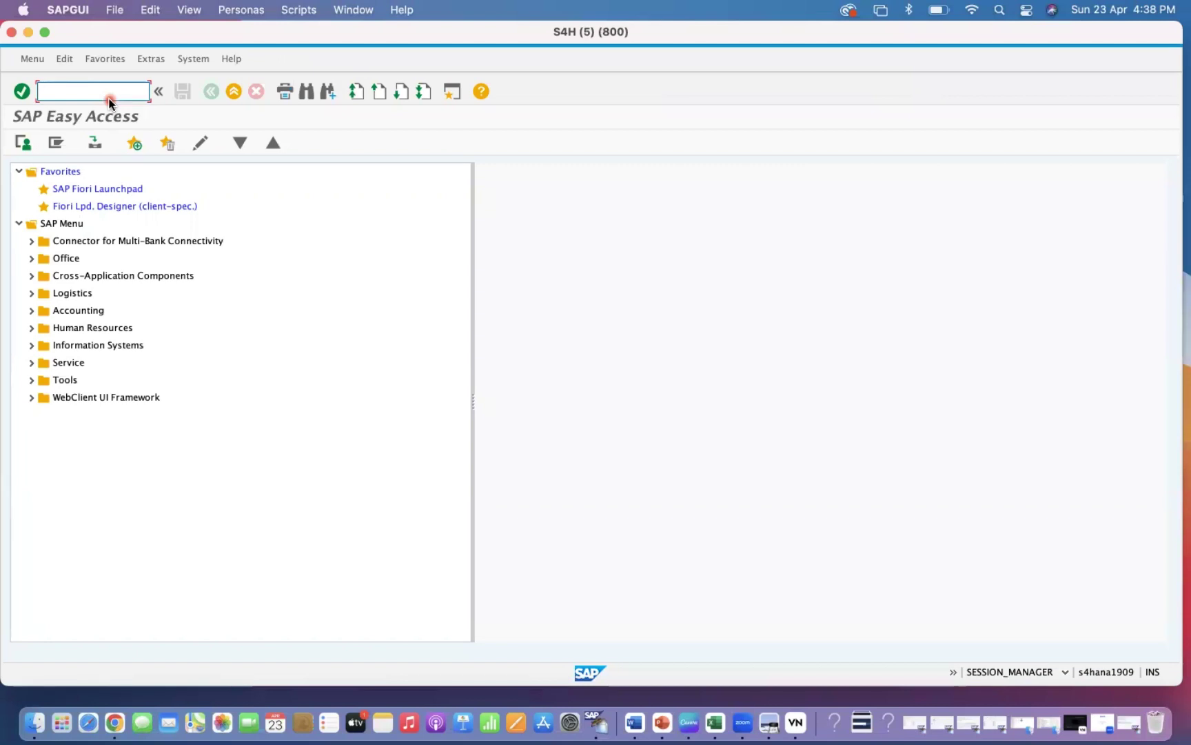
Step: Enter transaction SE16N to open the General Table Display
text(SE16N)
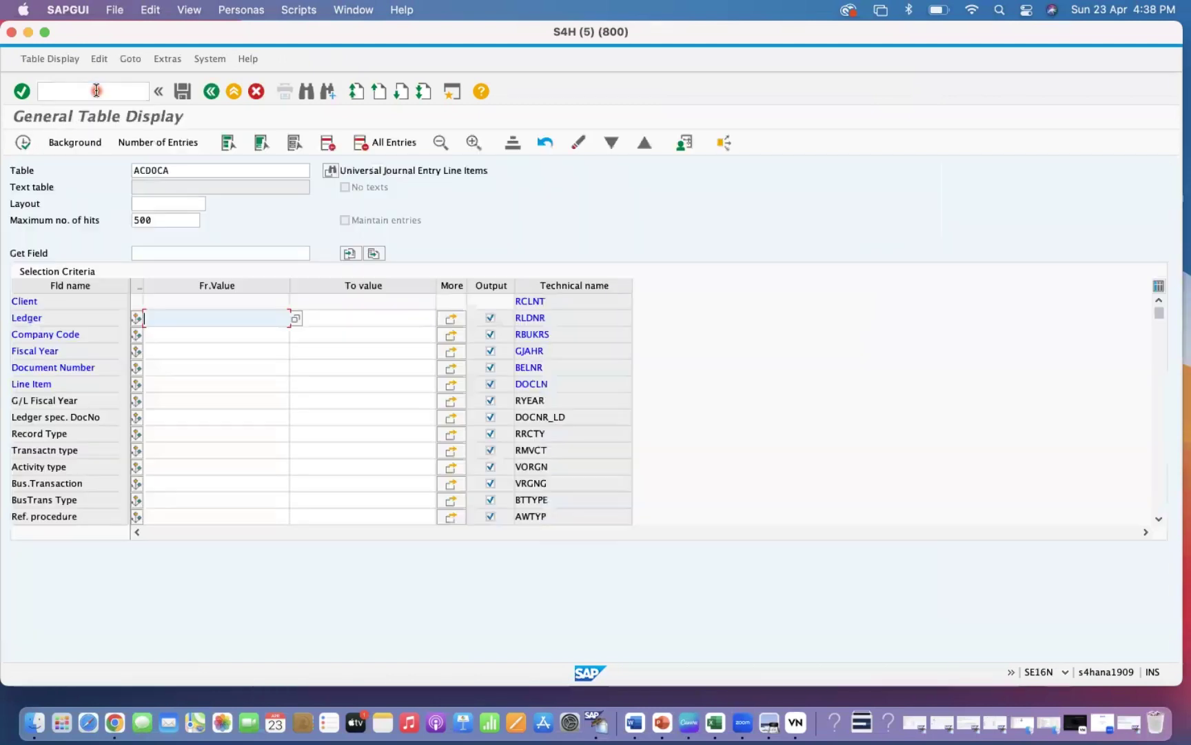
Step: Replace table ACDOCA with KONV and load it
click(183, 170)
key(BackSpace)
key(BackSpace)
key(BackSpace)
key(BackSpace)
key(BackSpace)
key(BackSpace)
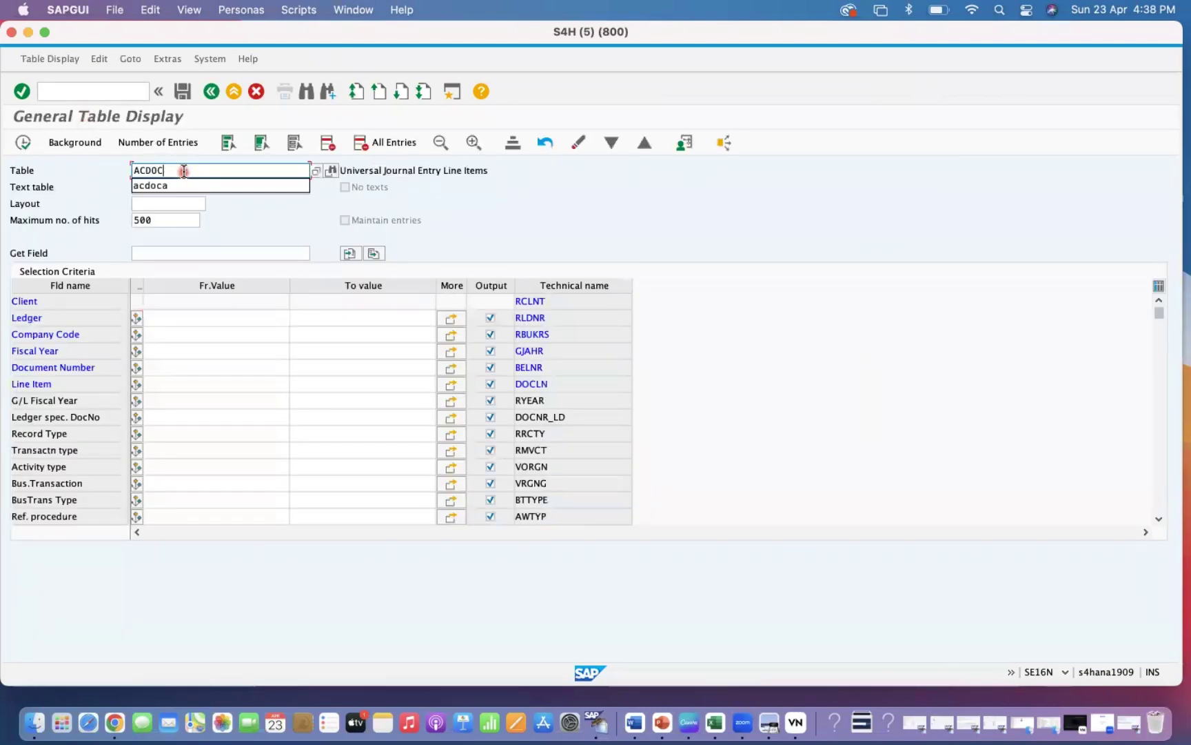
text(KO)
click(185, 185)
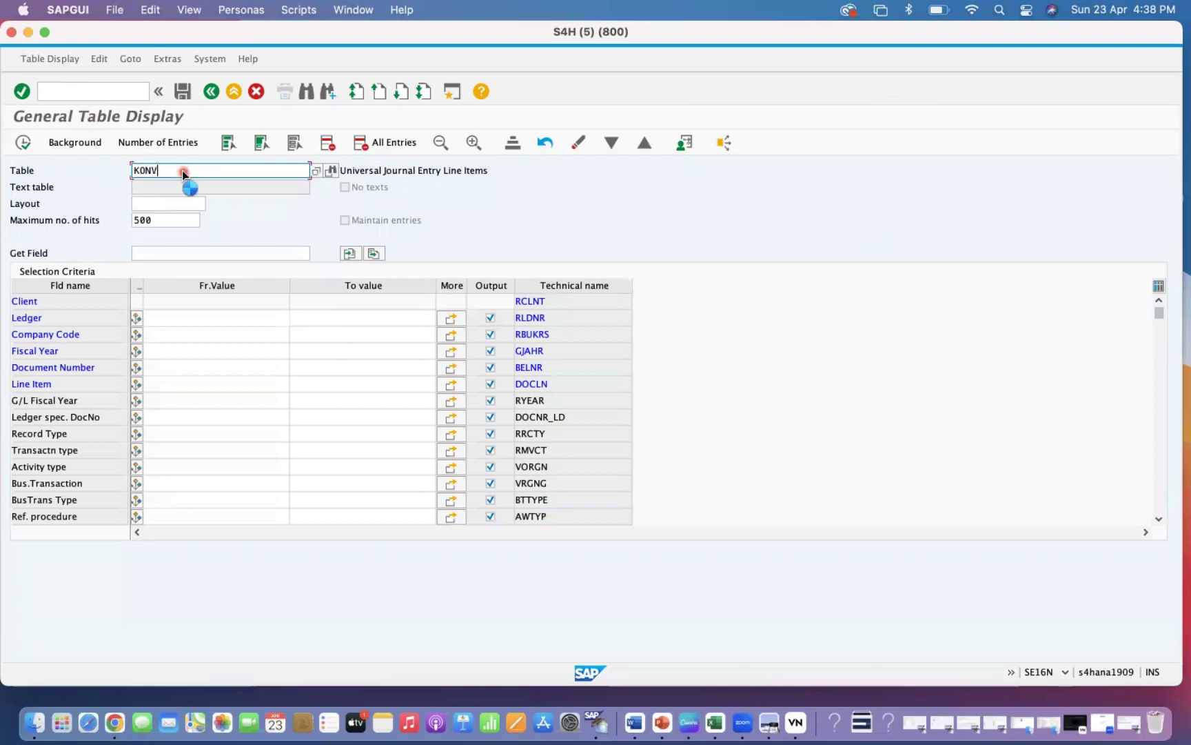
key(Return)
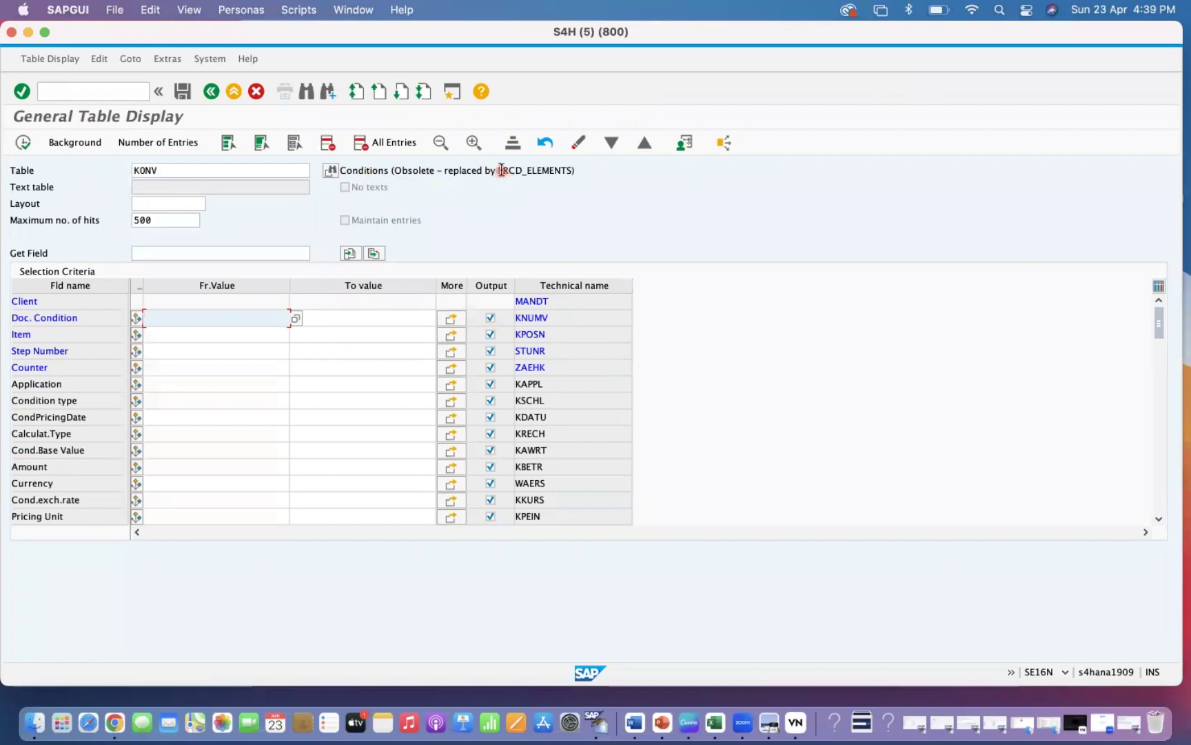
Step: Copy the replacement table name PRCD_ELEMENTS and paste it over KONV
drag(497, 170, 594, 254)
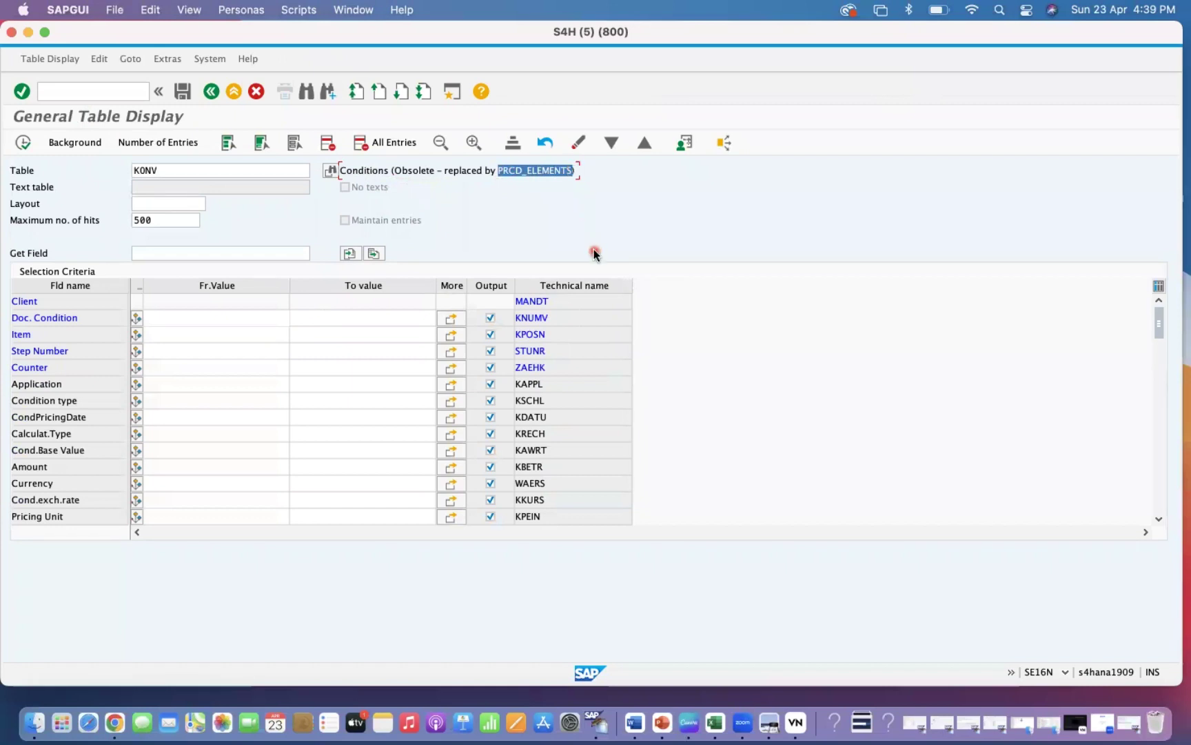
key(super+c)
click(180, 171)
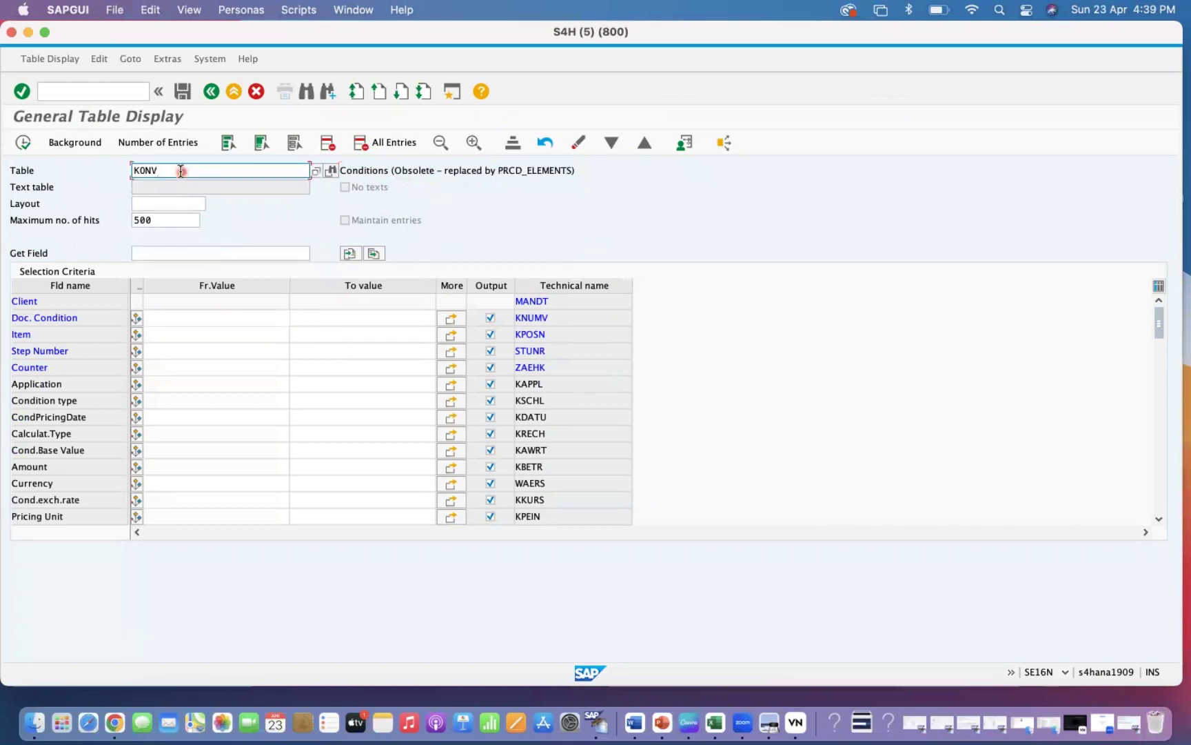
key(super+a)
key(super+v)
Step: Load PRCD_ELEMENTS, mark the KNUMV Doc. Condition field and focus its From value
key(Return)
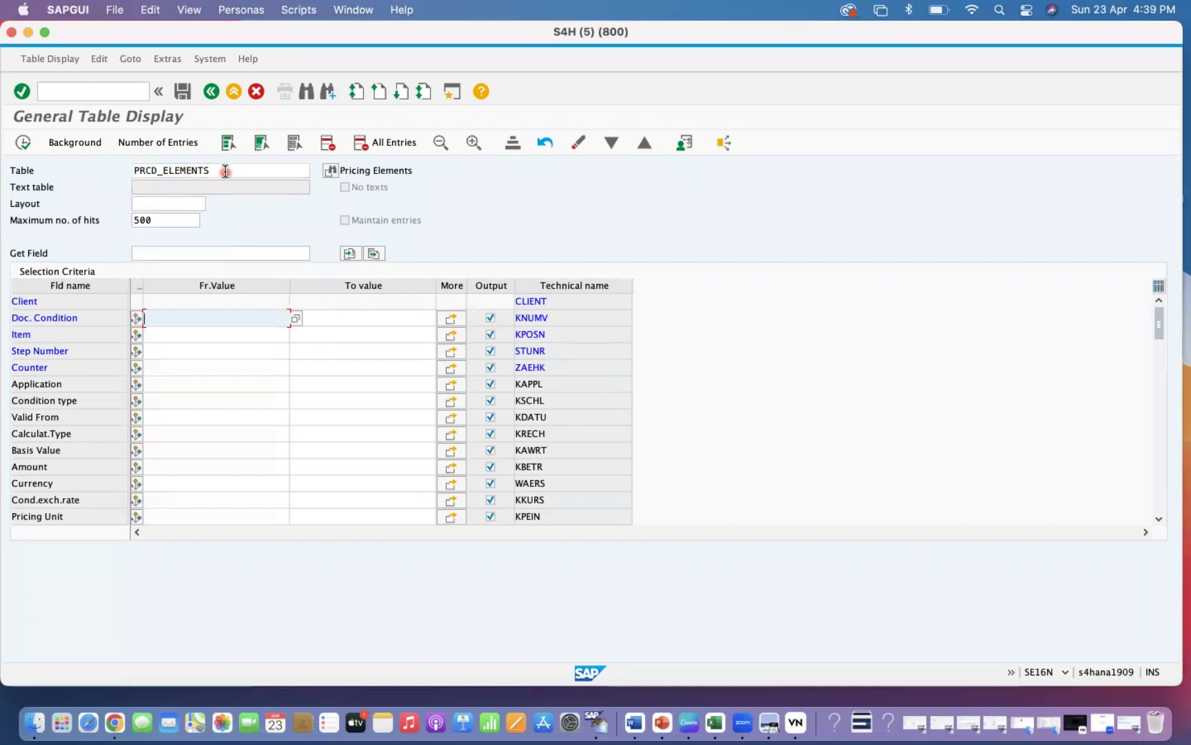
drag(224, 171, 109, 171)
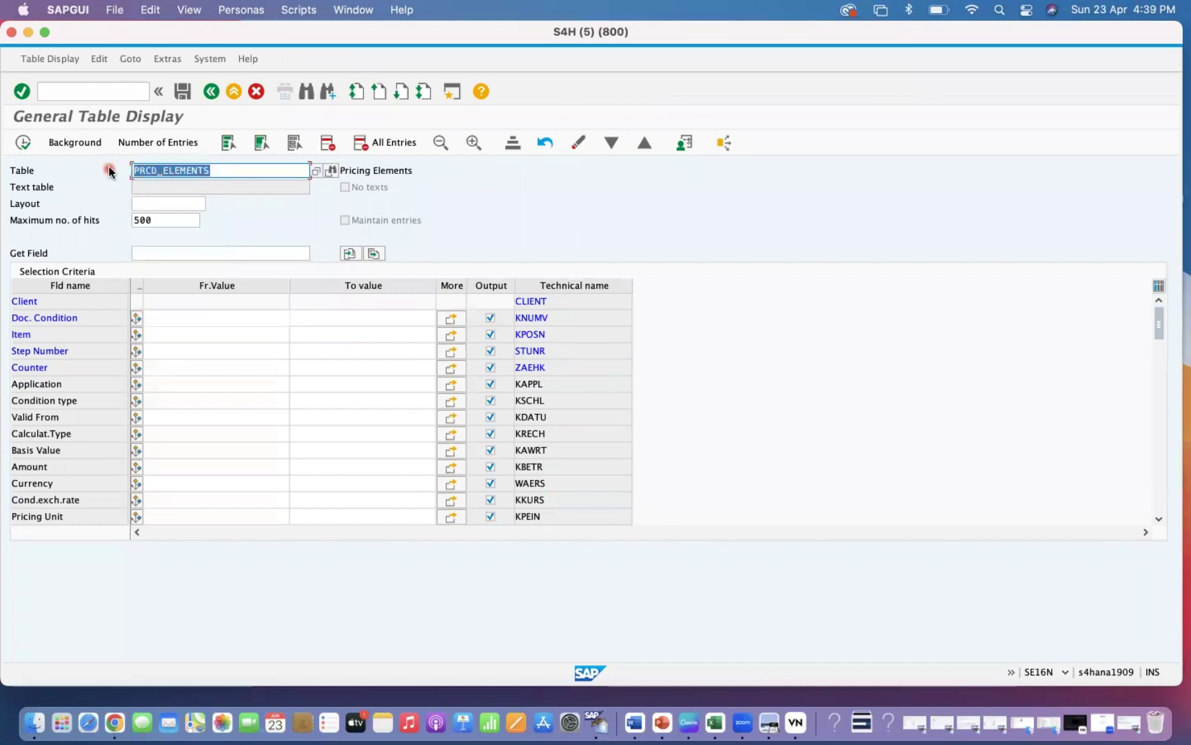
click(394, 171)
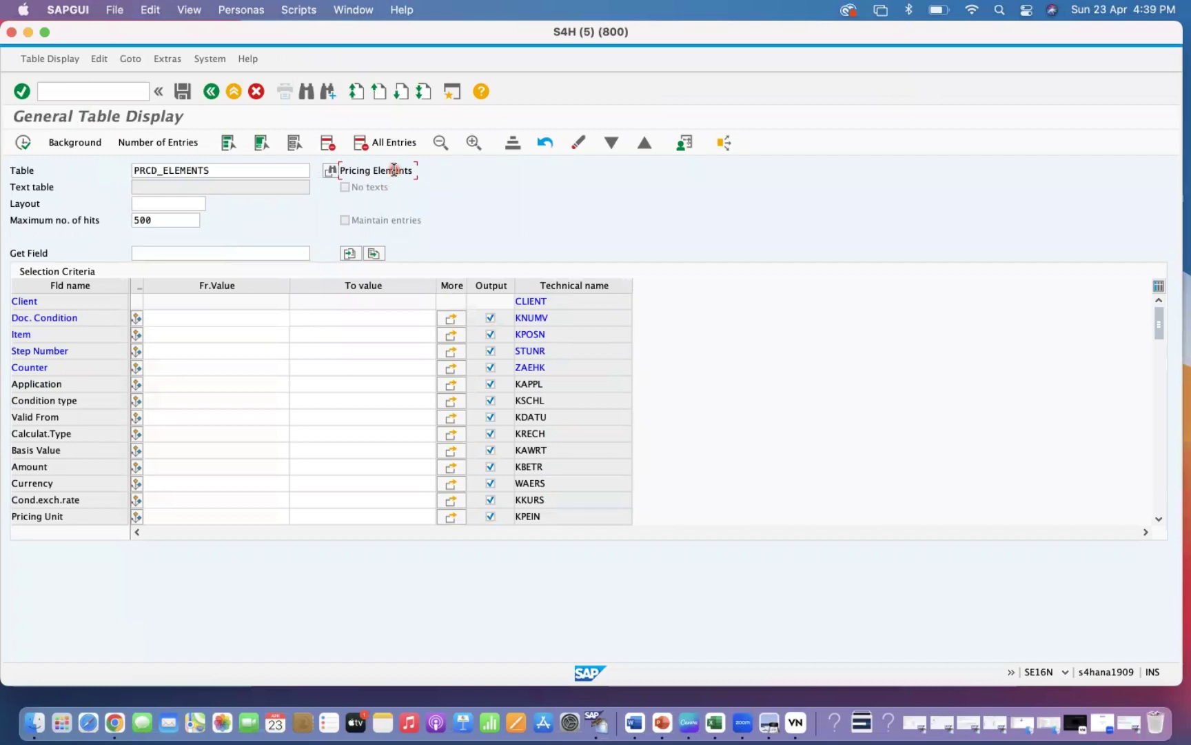
double_click(561, 318)
click(158, 321)
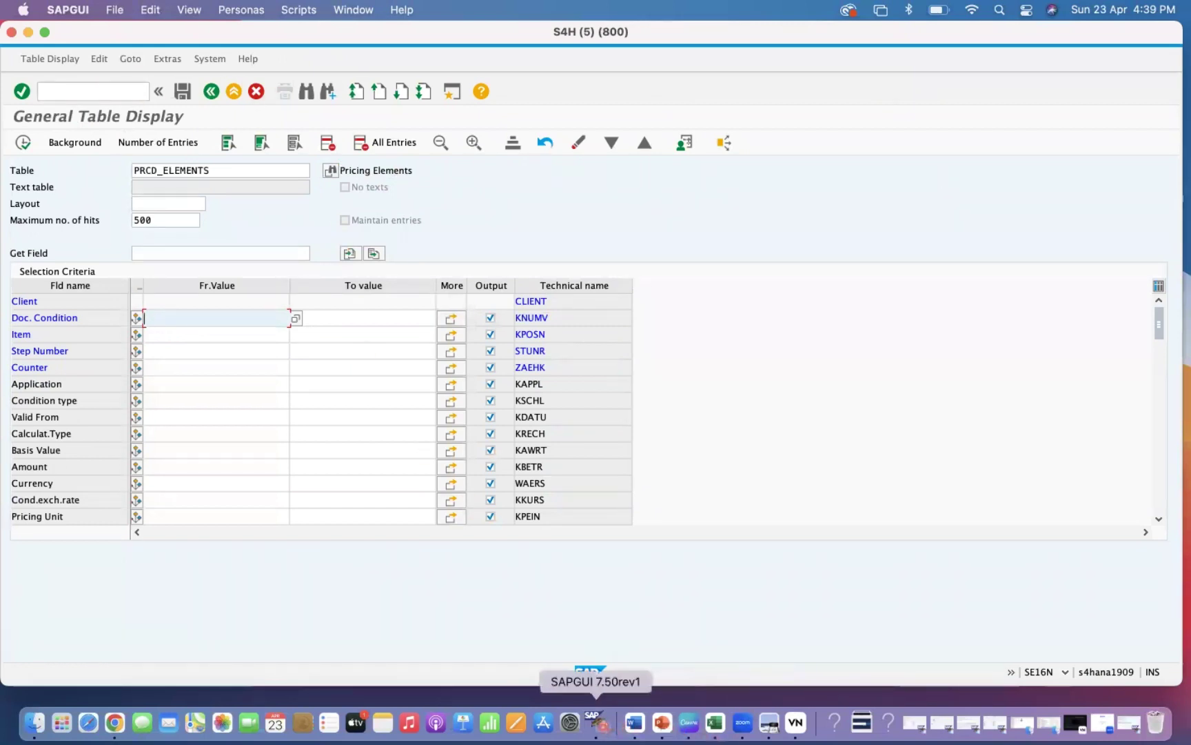
Step: Bring the S4H (3) SAP GUI session to the front
right_click(597, 722)
mouse_move(635, 614)
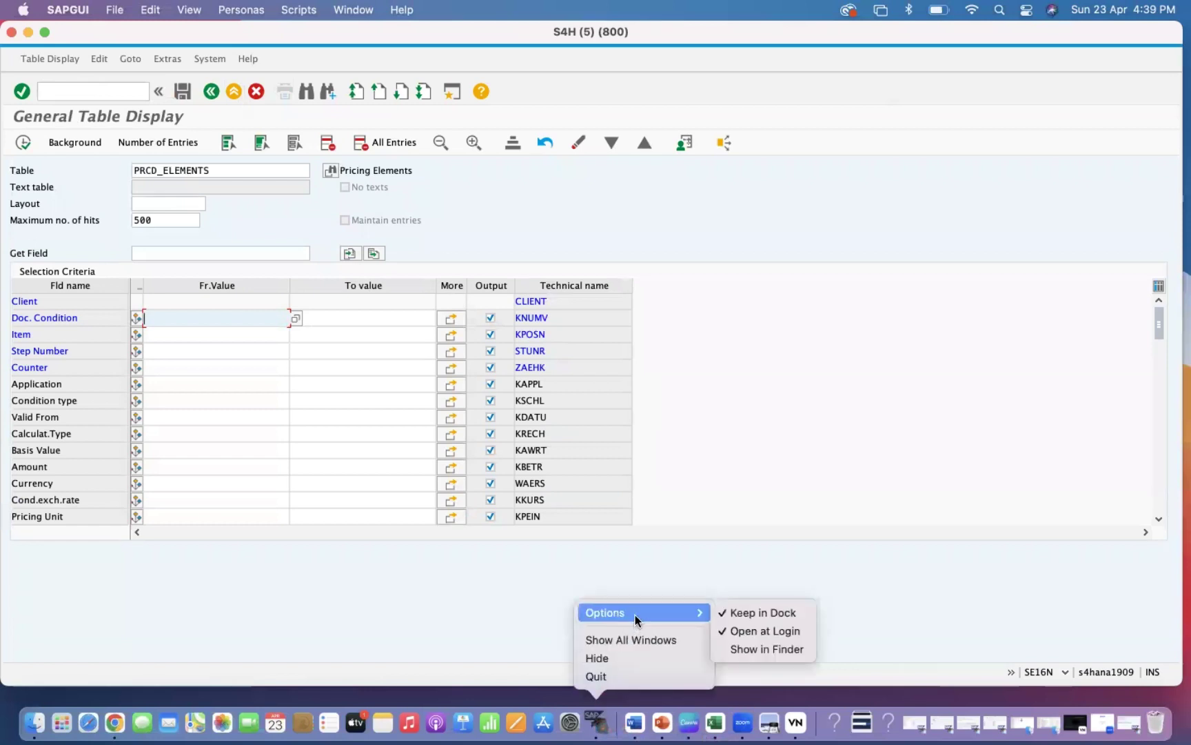
click(628, 640)
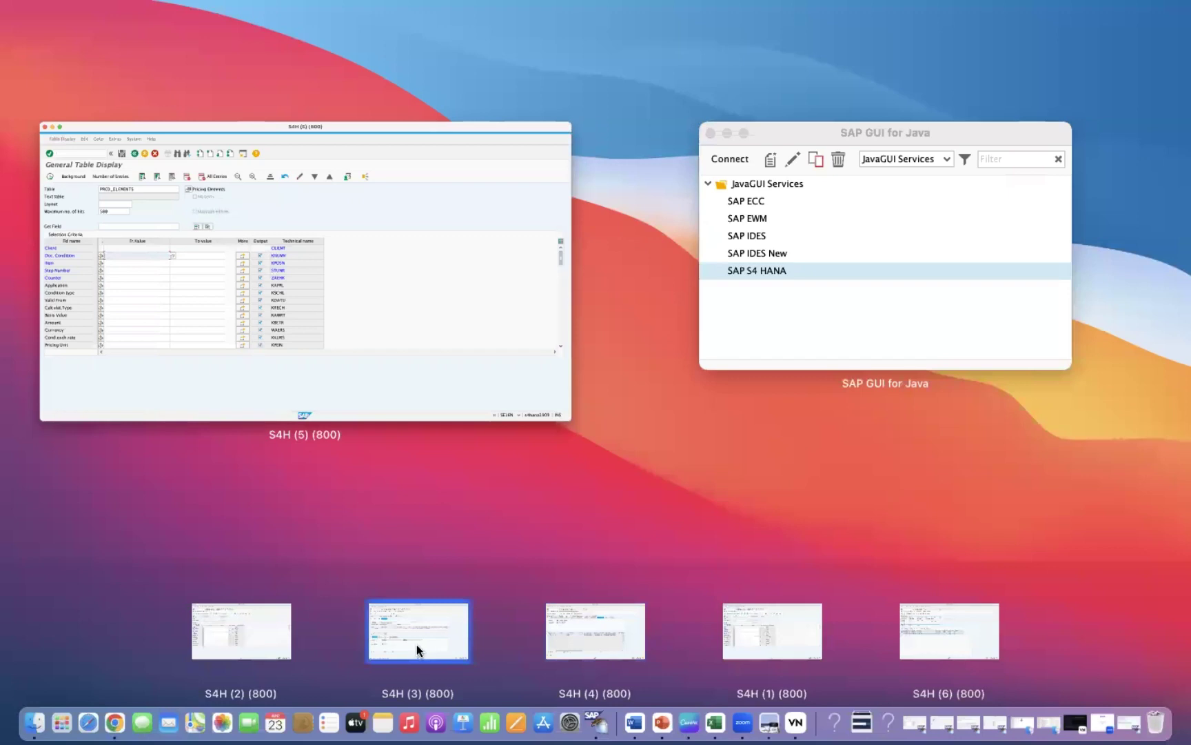
click(416, 644)
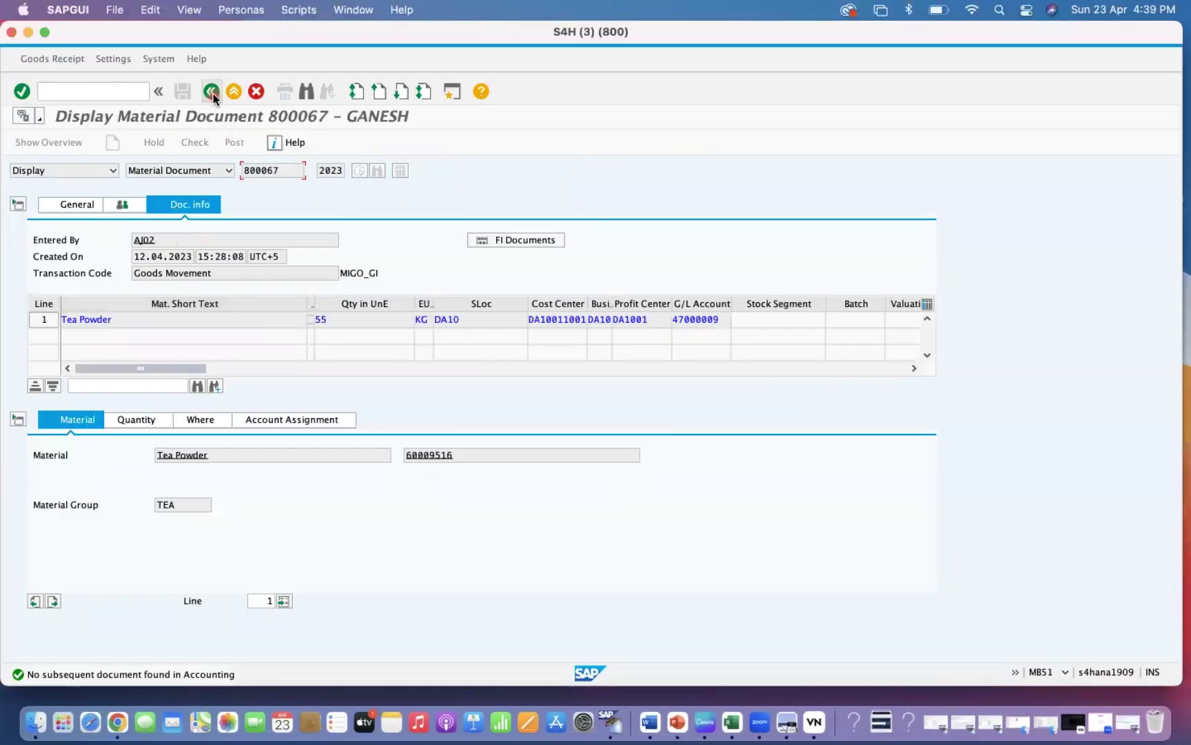
click(213, 93)
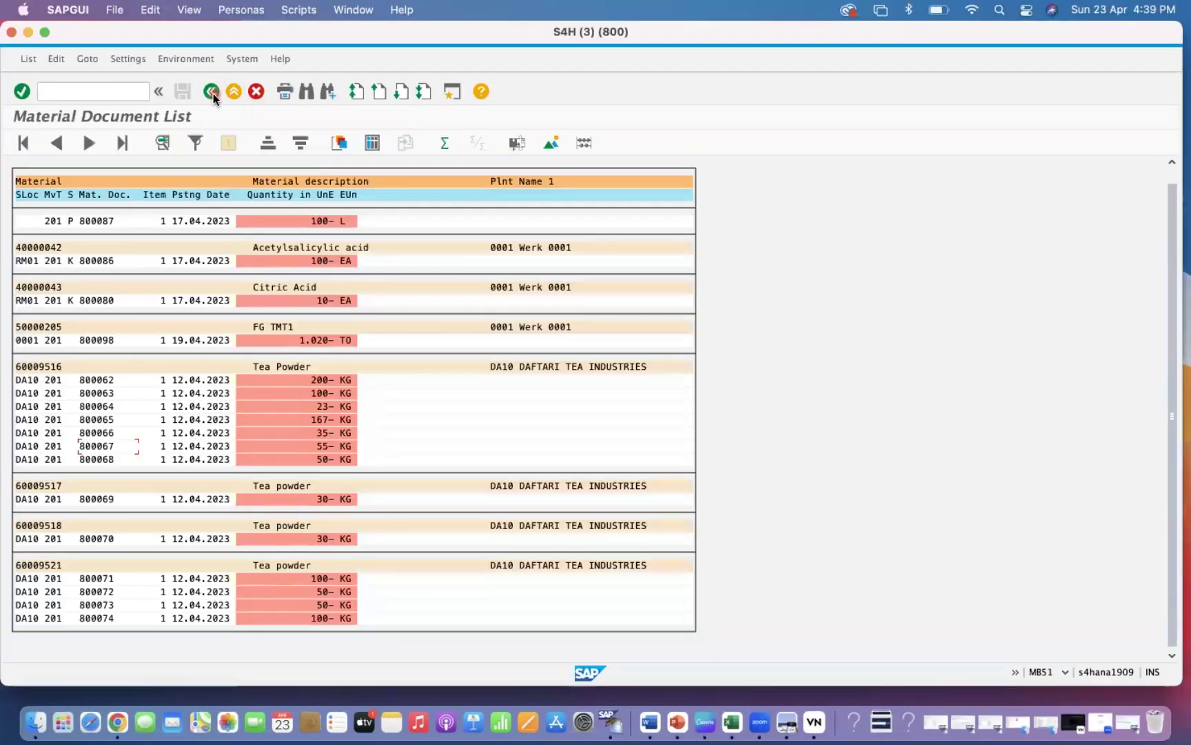
click(213, 93)
click(89, 92)
text(/)
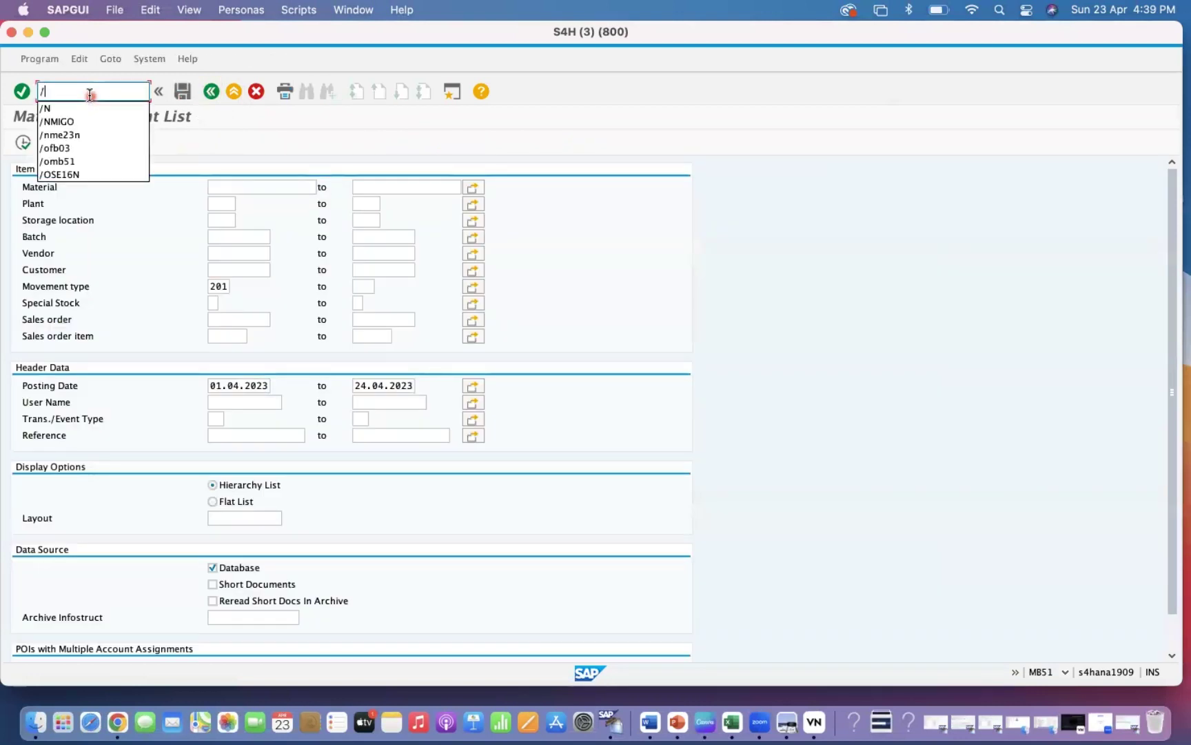
text(NME23N)
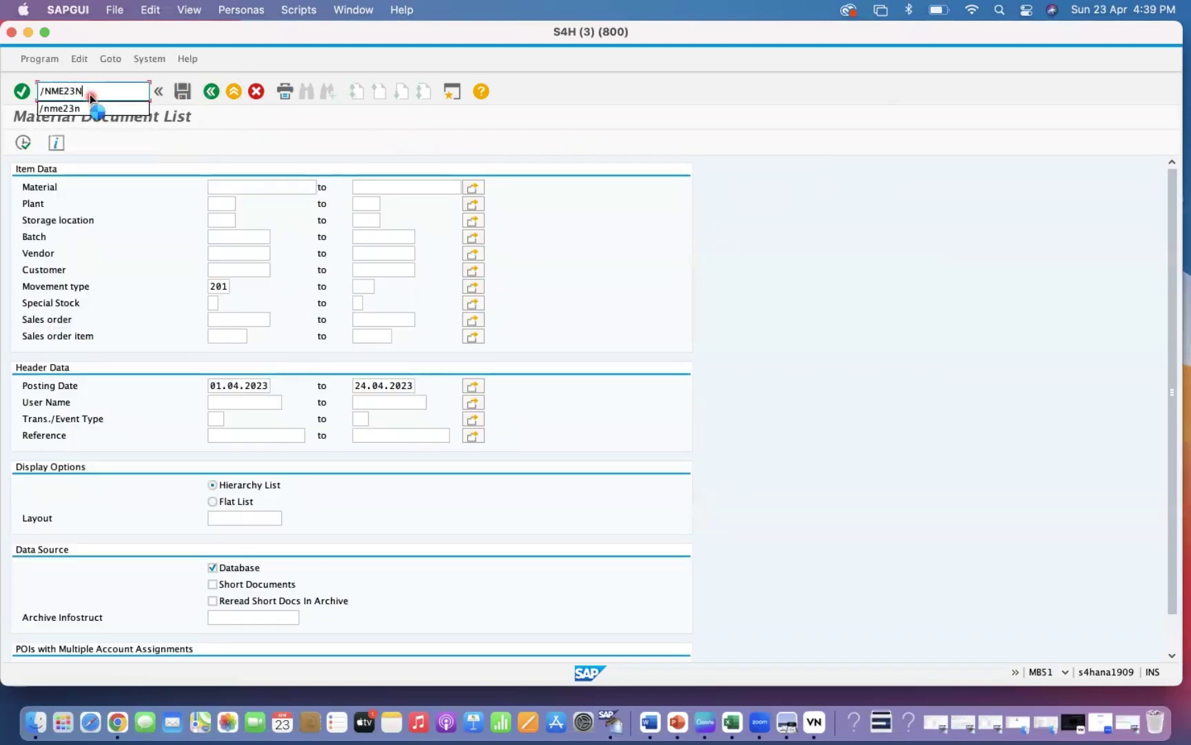
key(Return)
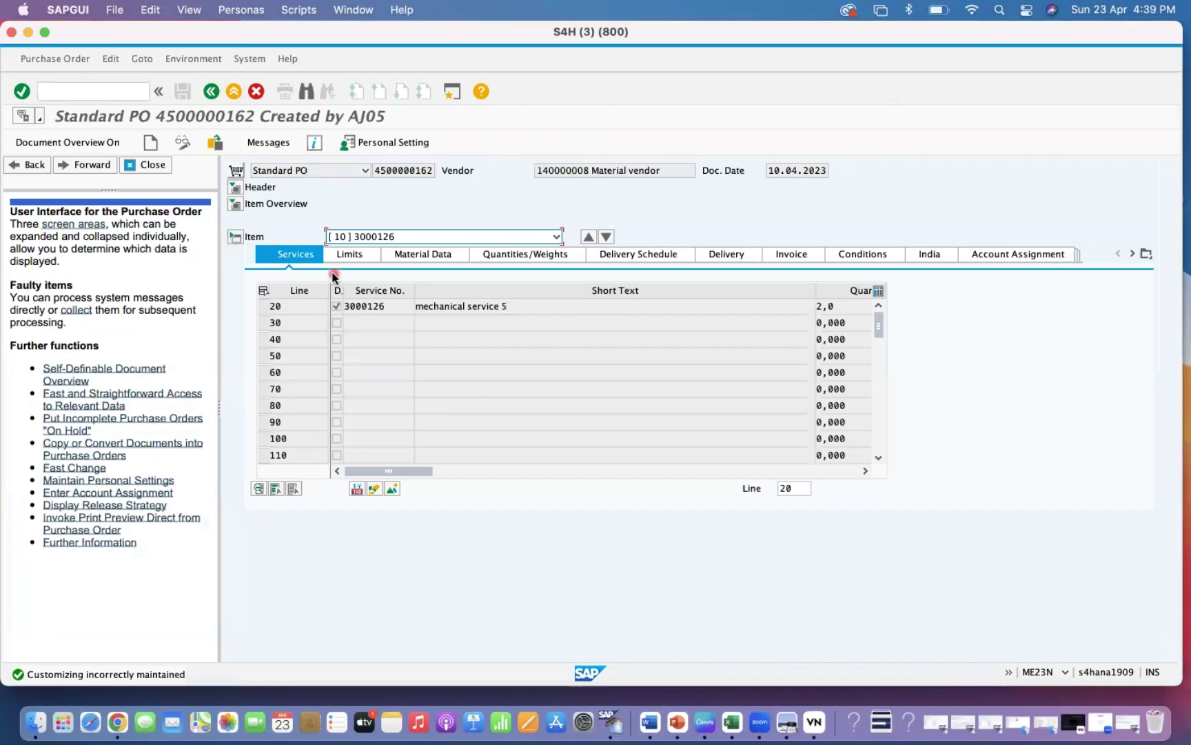
click(858, 253)
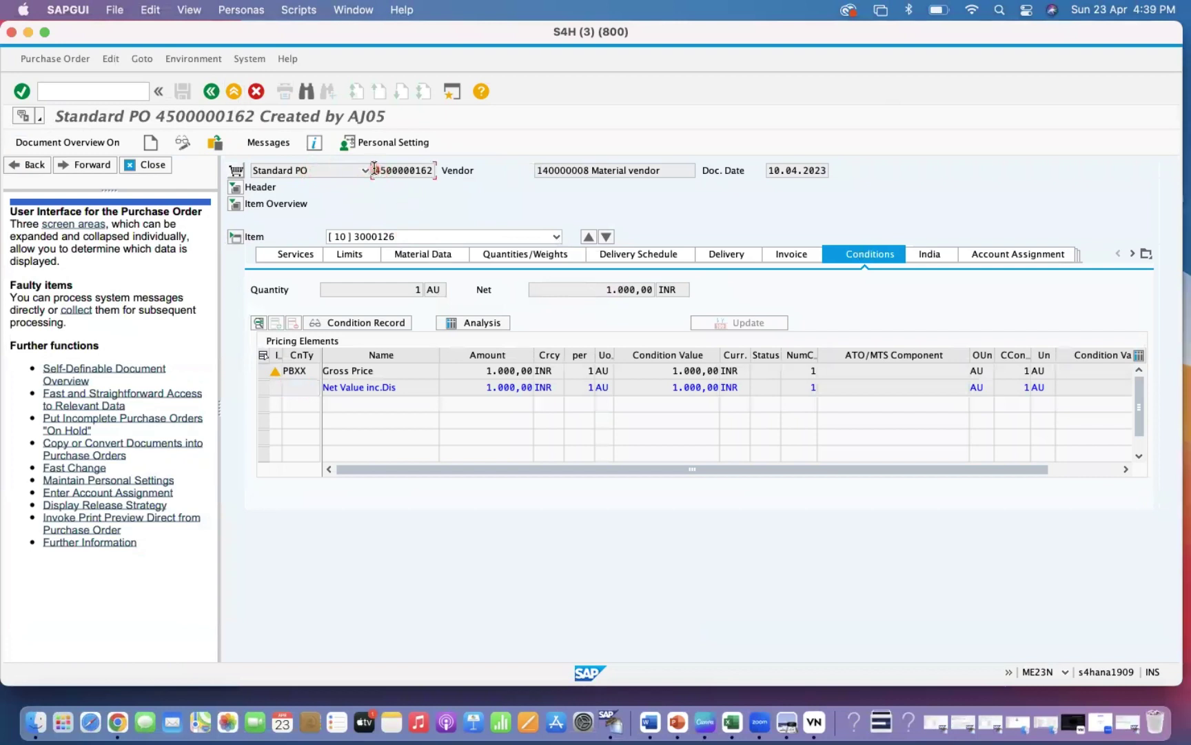
drag(372, 169, 440, 168)
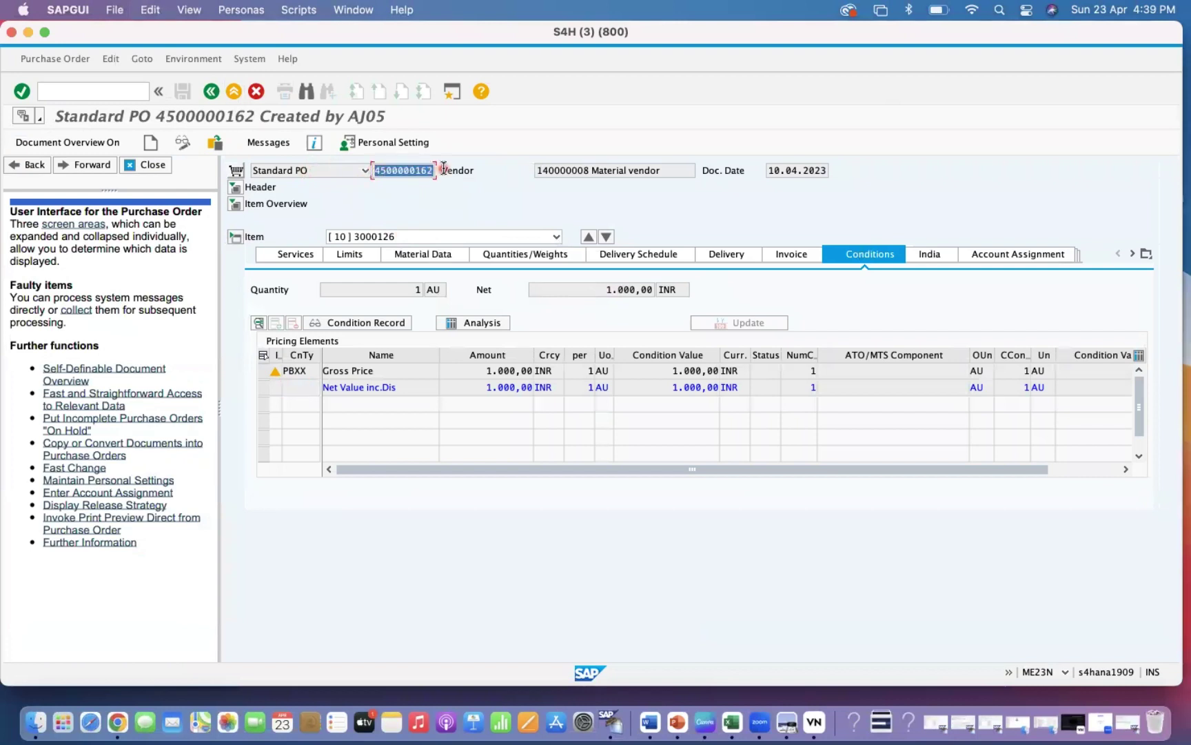
click(377, 171)
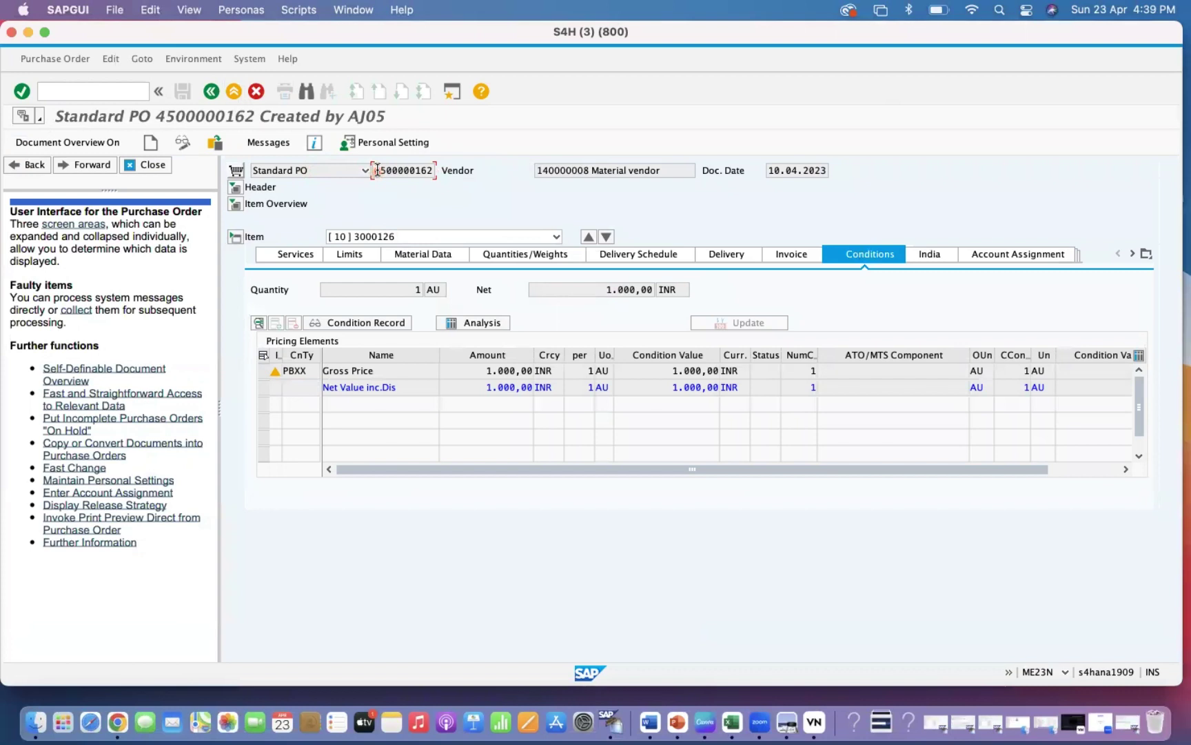
drag(377, 171, 432, 165)
key(super+c)
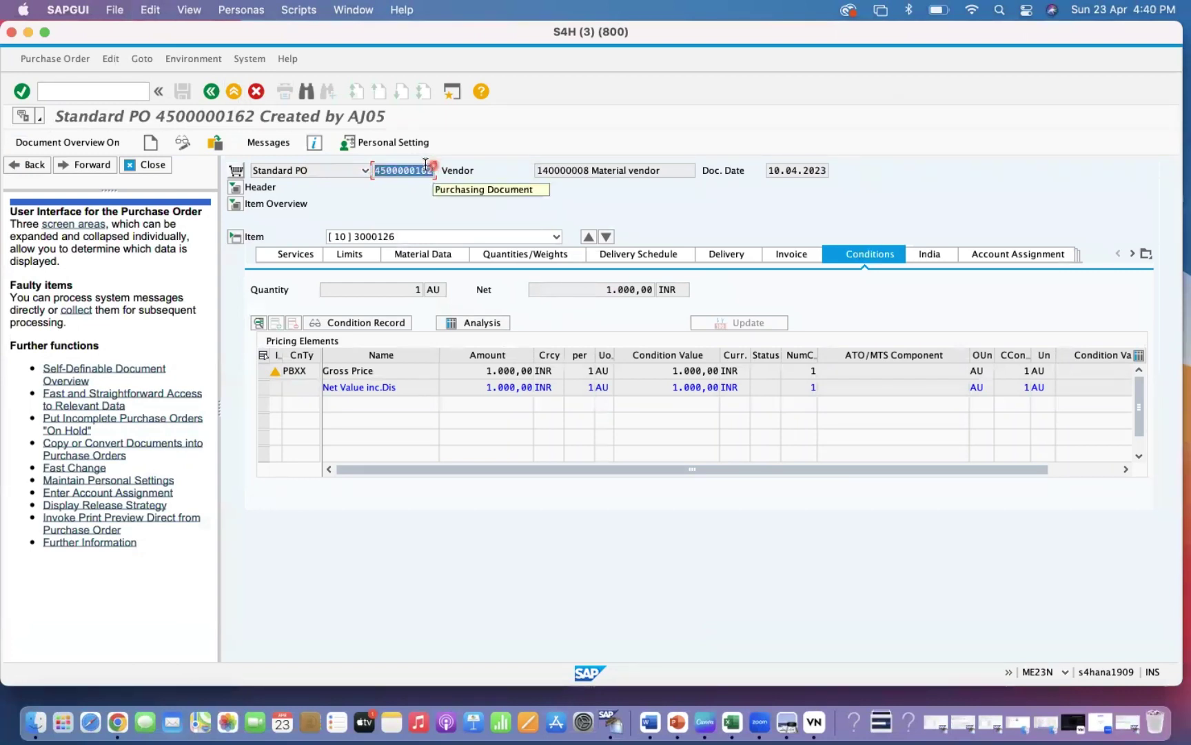
click(105, 93)
text(/nse16n)
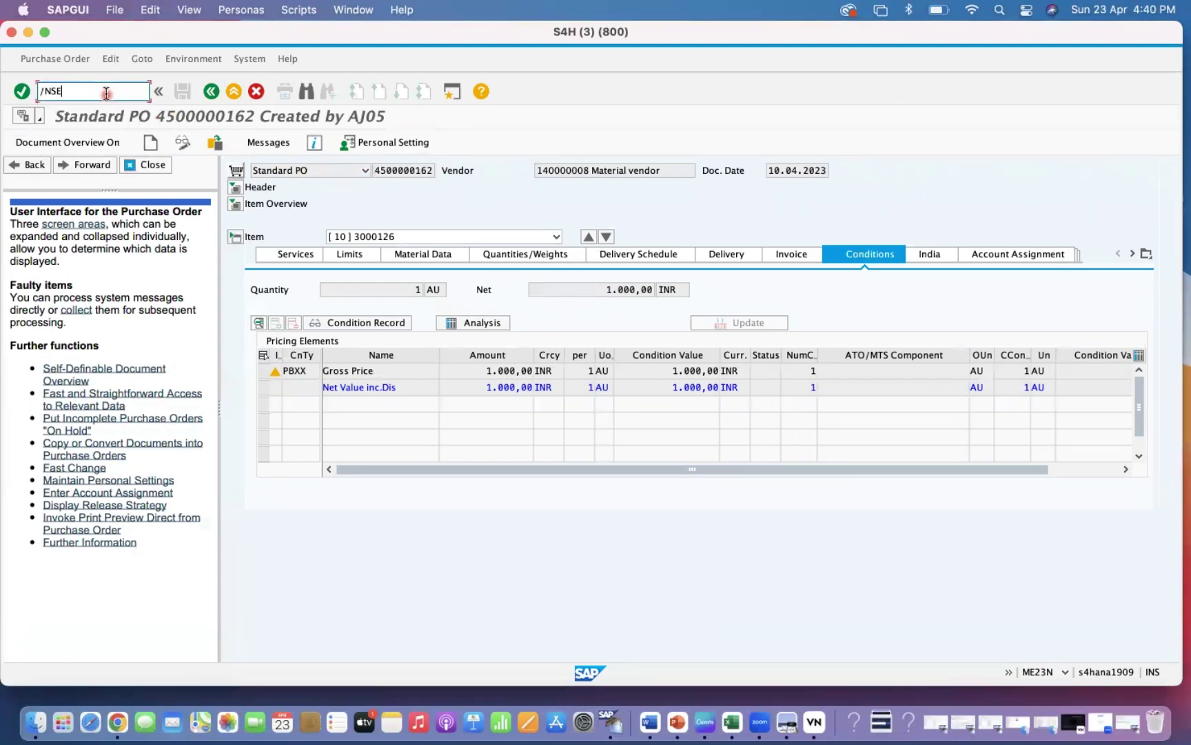
key(Return)
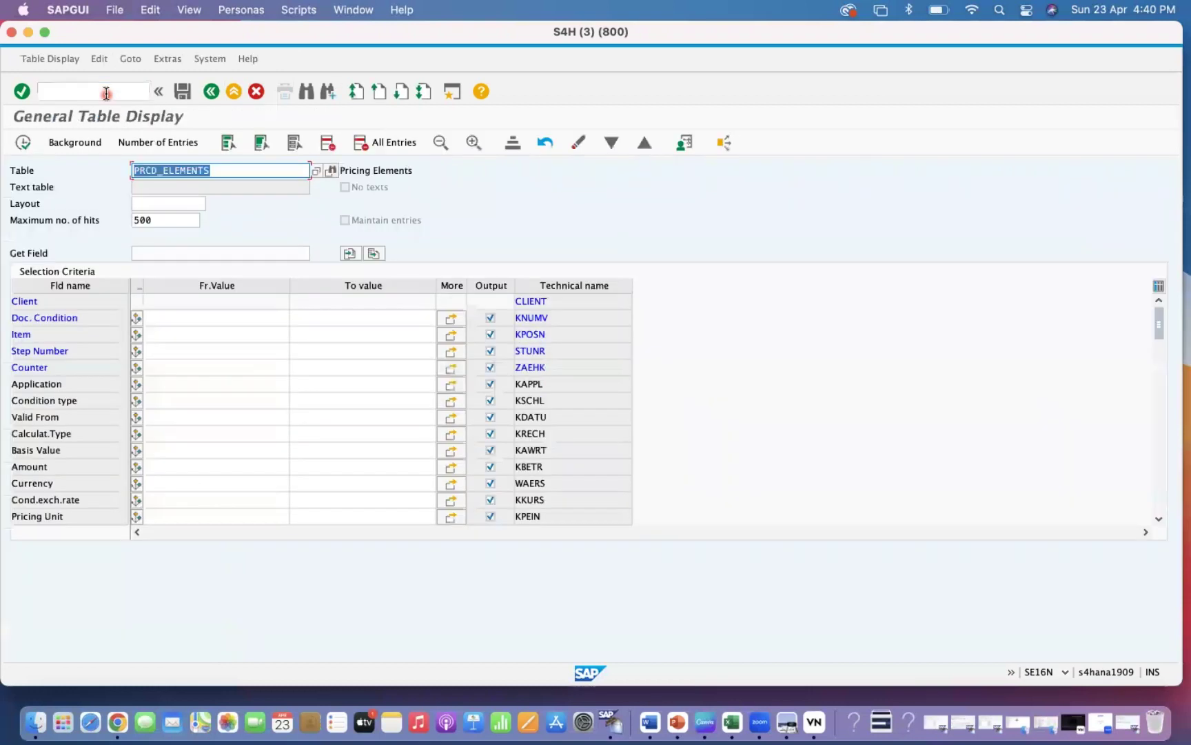
text(EKKO)
key(Return)
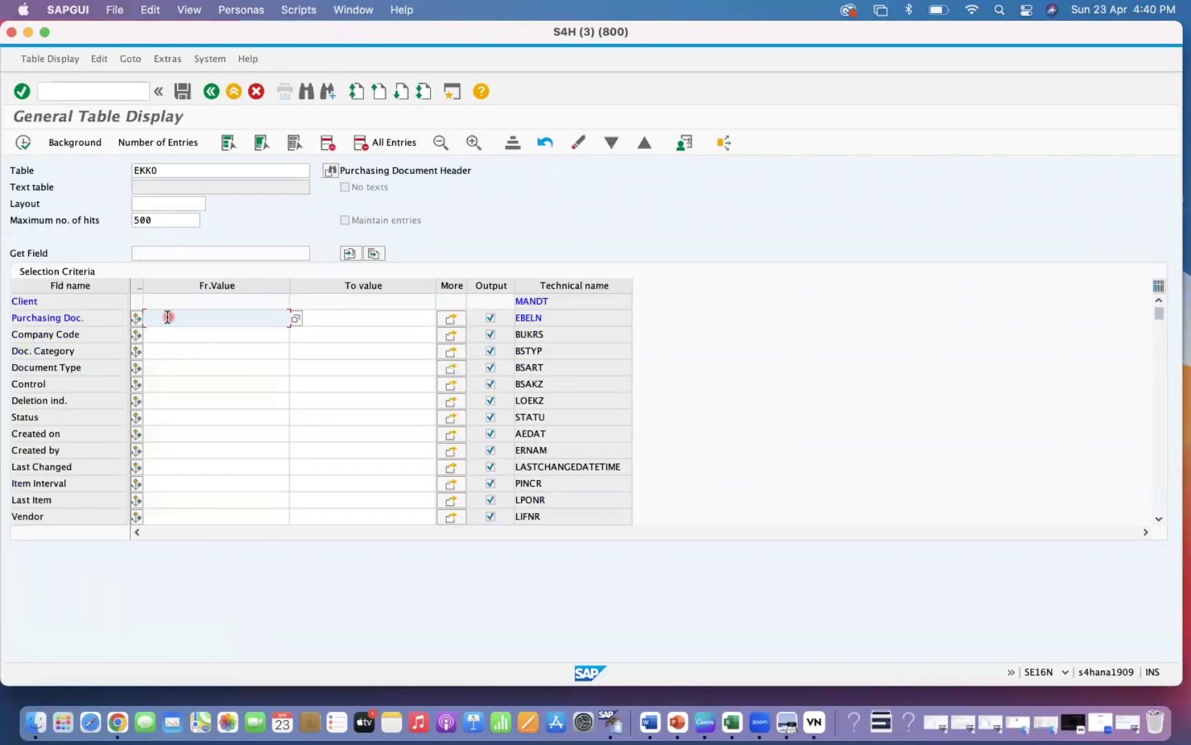
key(super+v)
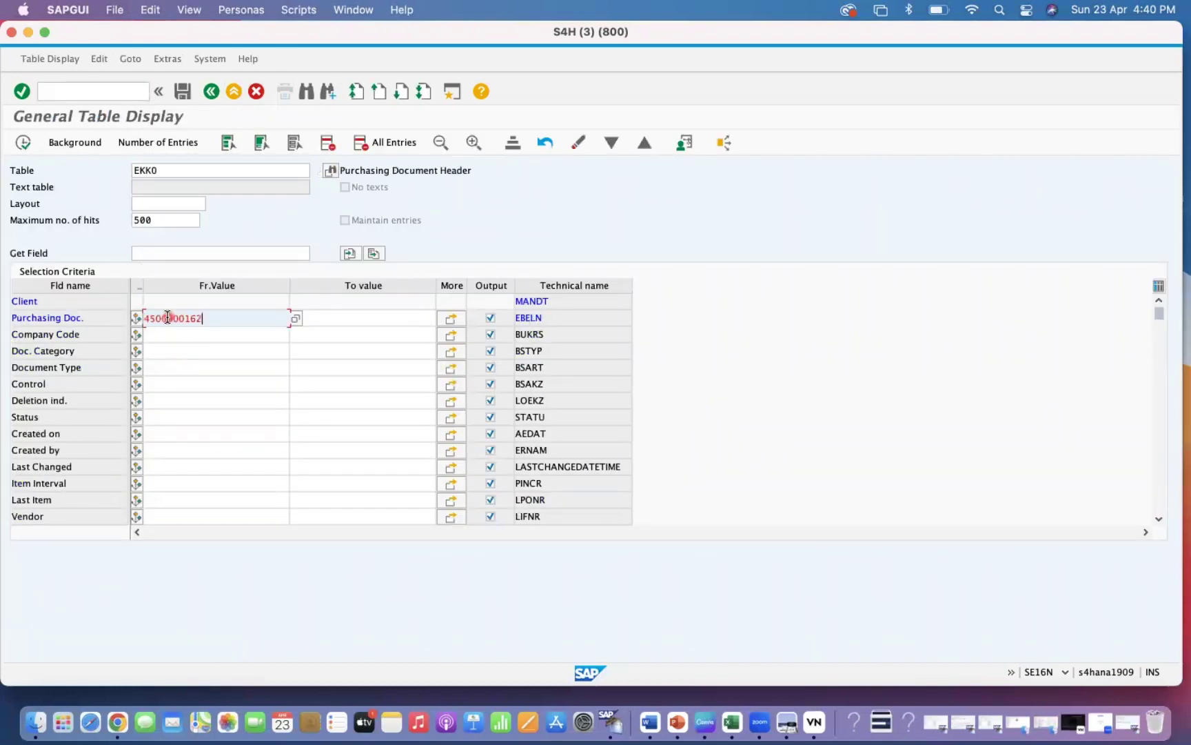
click(23, 146)
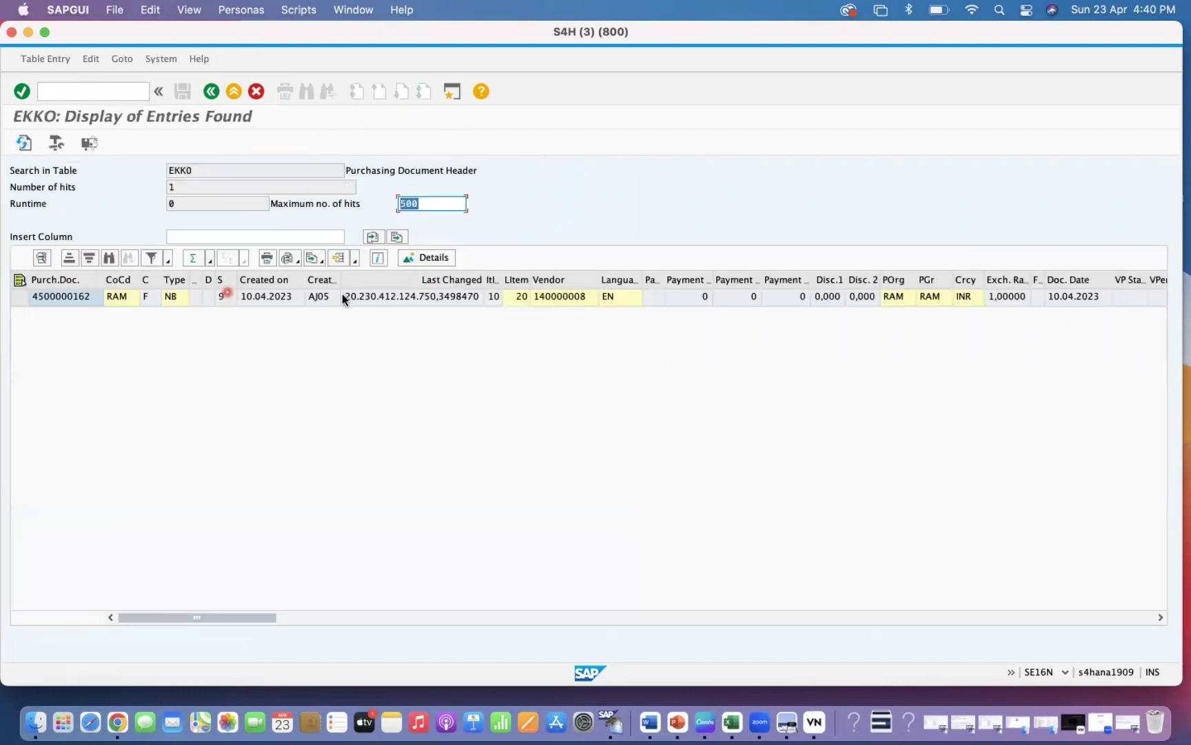
double_click(562, 304)
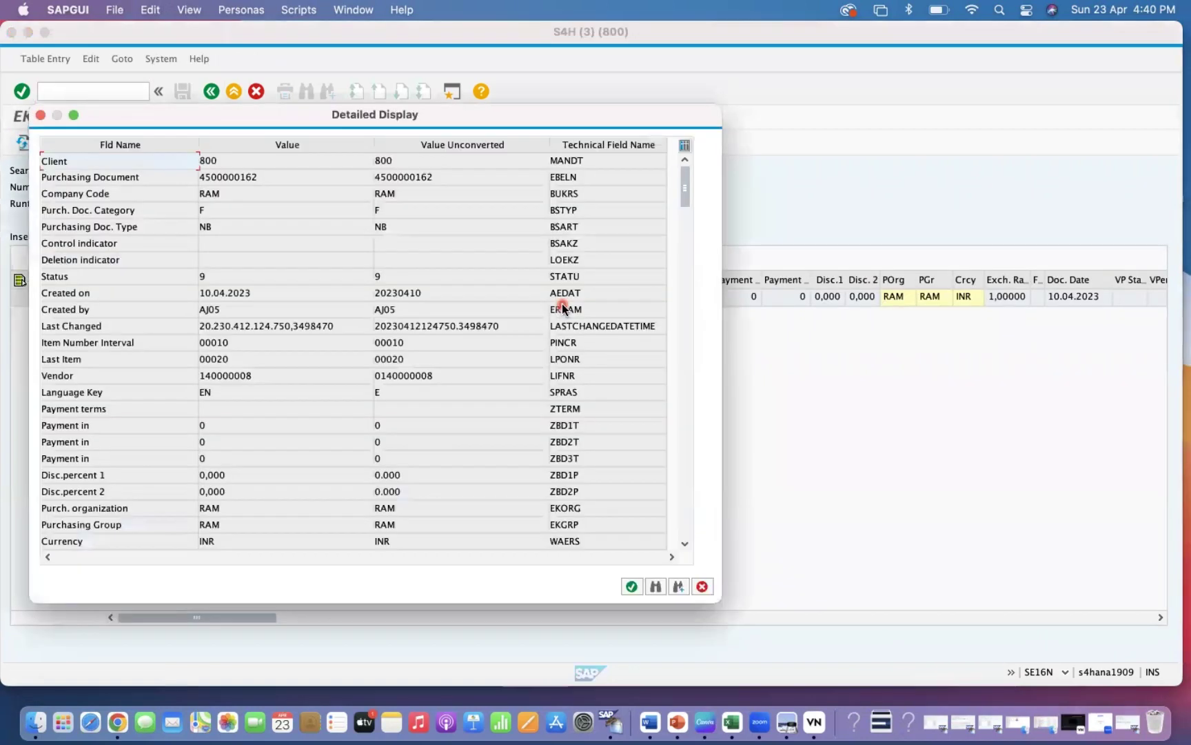
click(236, 355)
key(Down)
key(Down)
key(Down)
key(Down)
key(Down)
key(Down)
key(Down)
key(Down)
key(Down)
key(Down)
key(Down)
key(Page_Up)
key(Down)
key(Down)
key(Down)
key(Down)
key(Down)
key(Down)
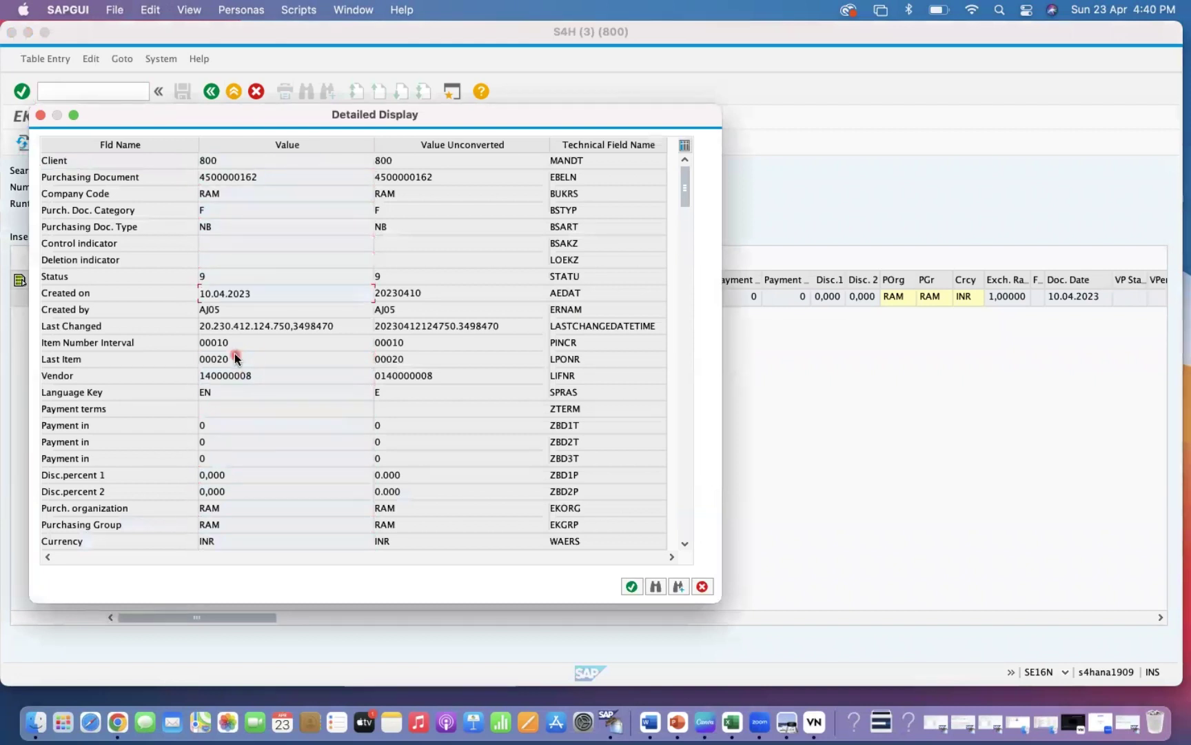
click(686, 283)
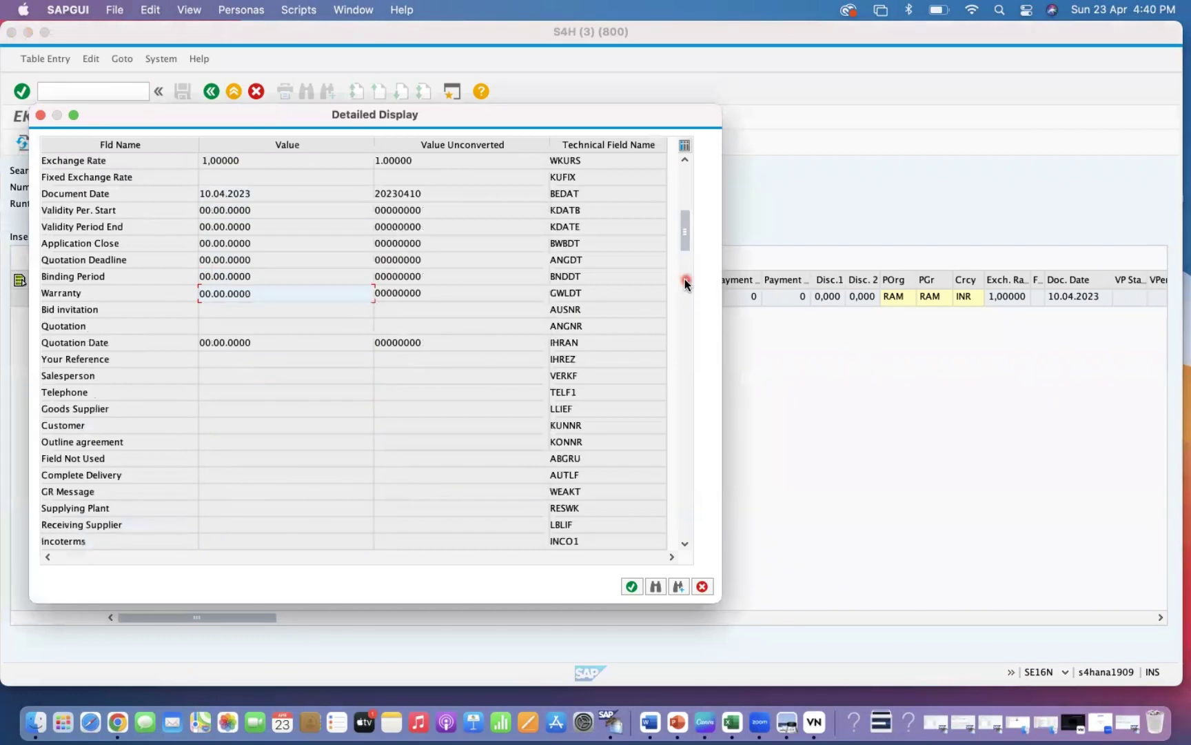
click(685, 341)
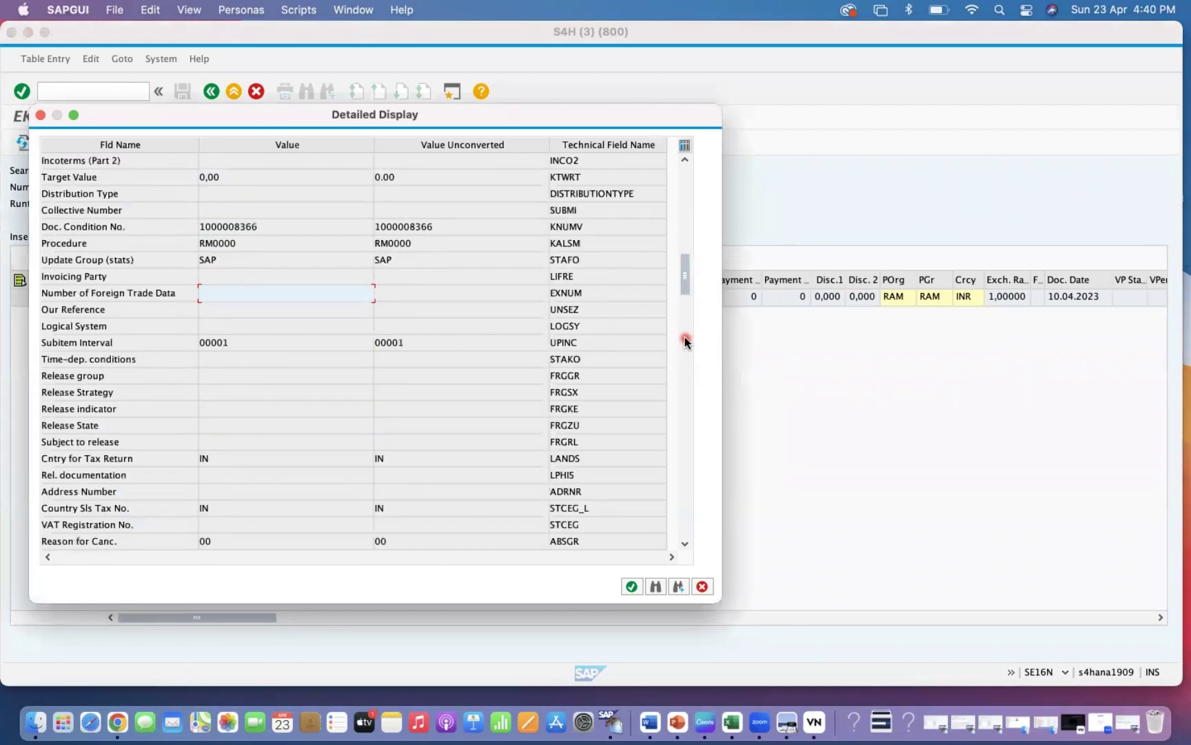
click(280, 229)
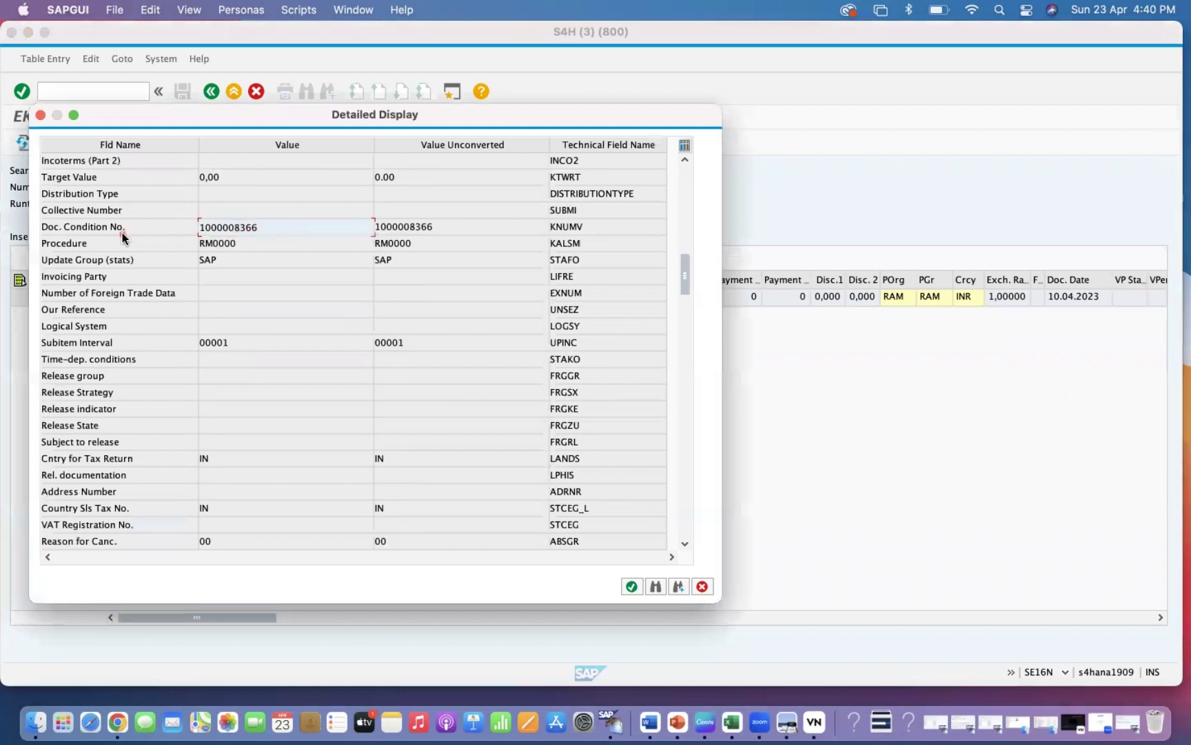
click(270, 225)
drag(271, 225, 184, 221)
key(super+c)
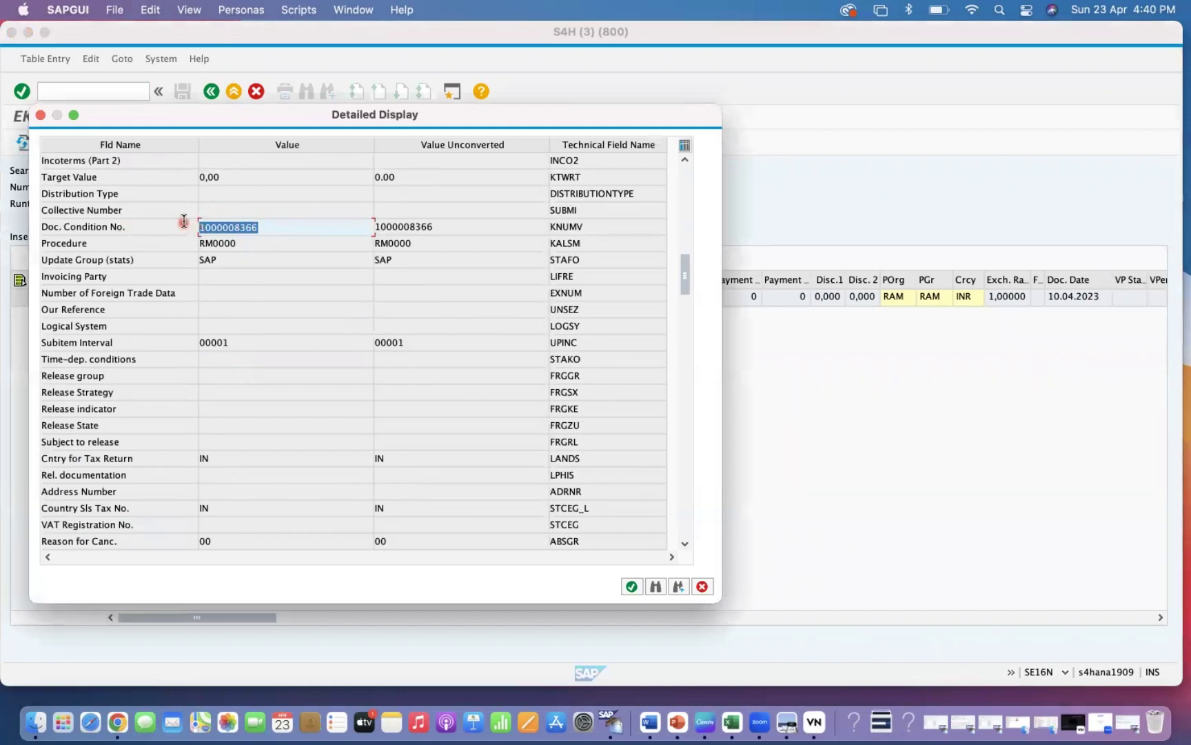
click(702, 586)
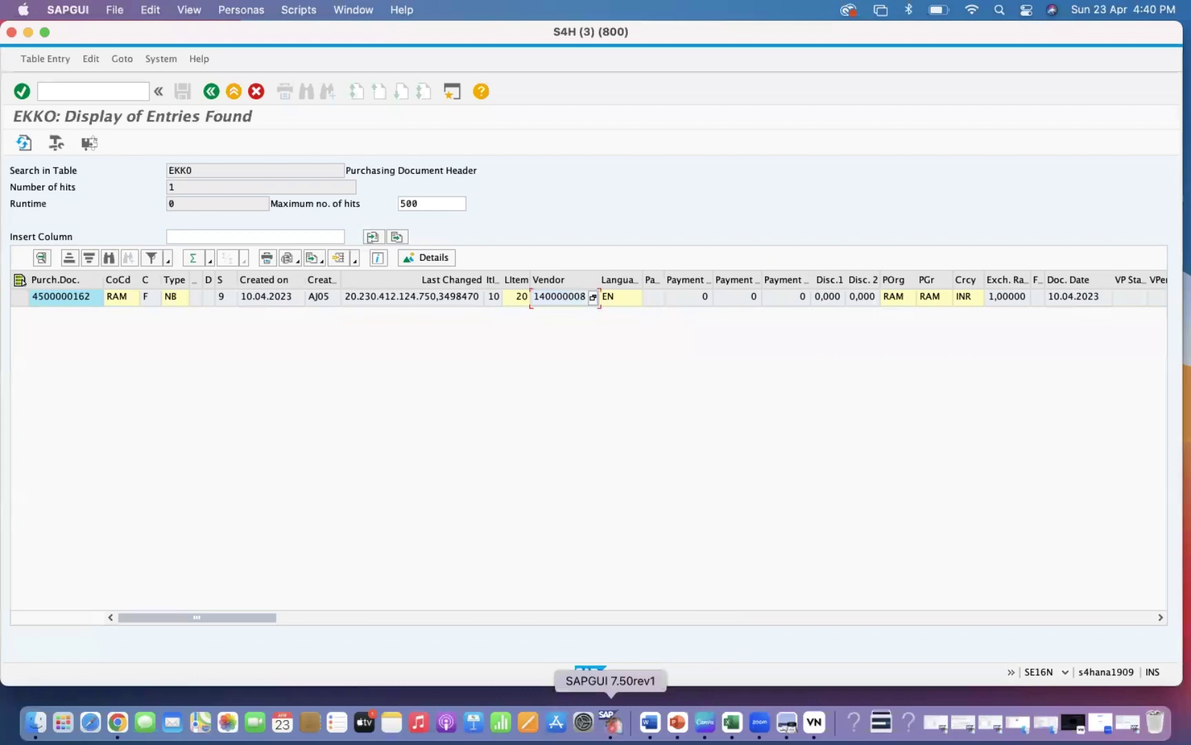
Step: Bring the SE16N PRCD_ELEMENTS selection window back to the front
right_click(611, 722)
click(643, 640)
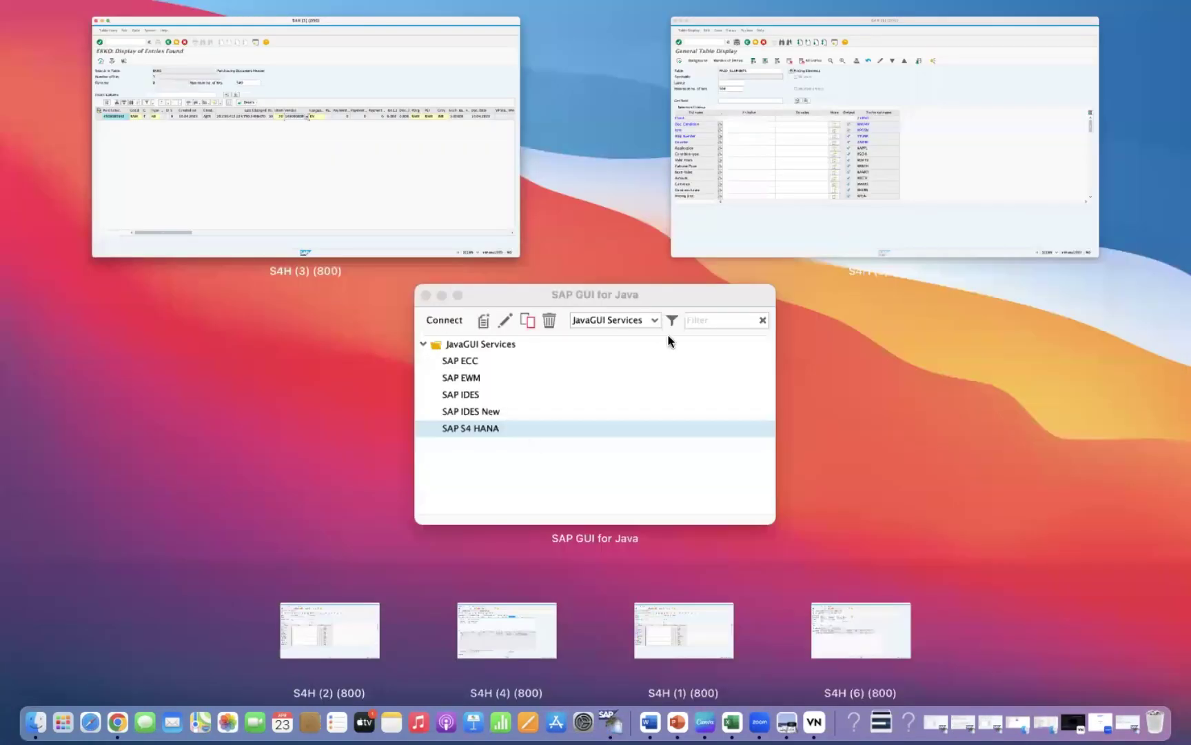
click(789, 184)
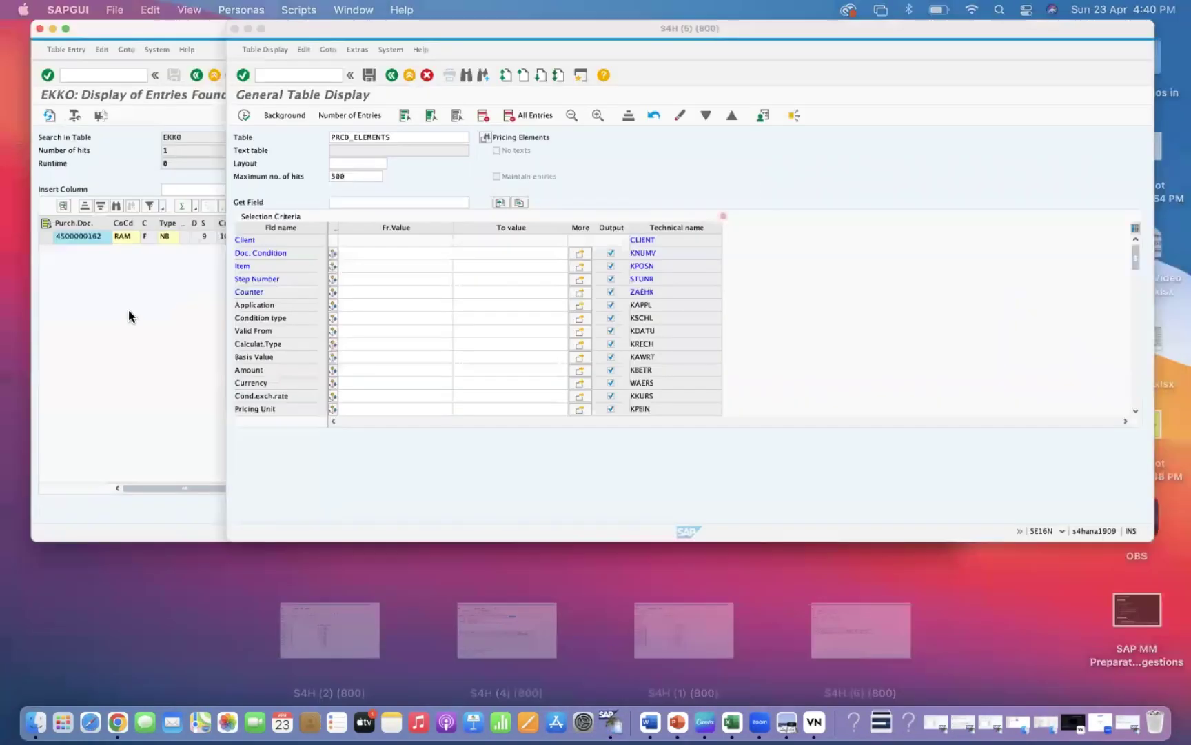
key(super+v)
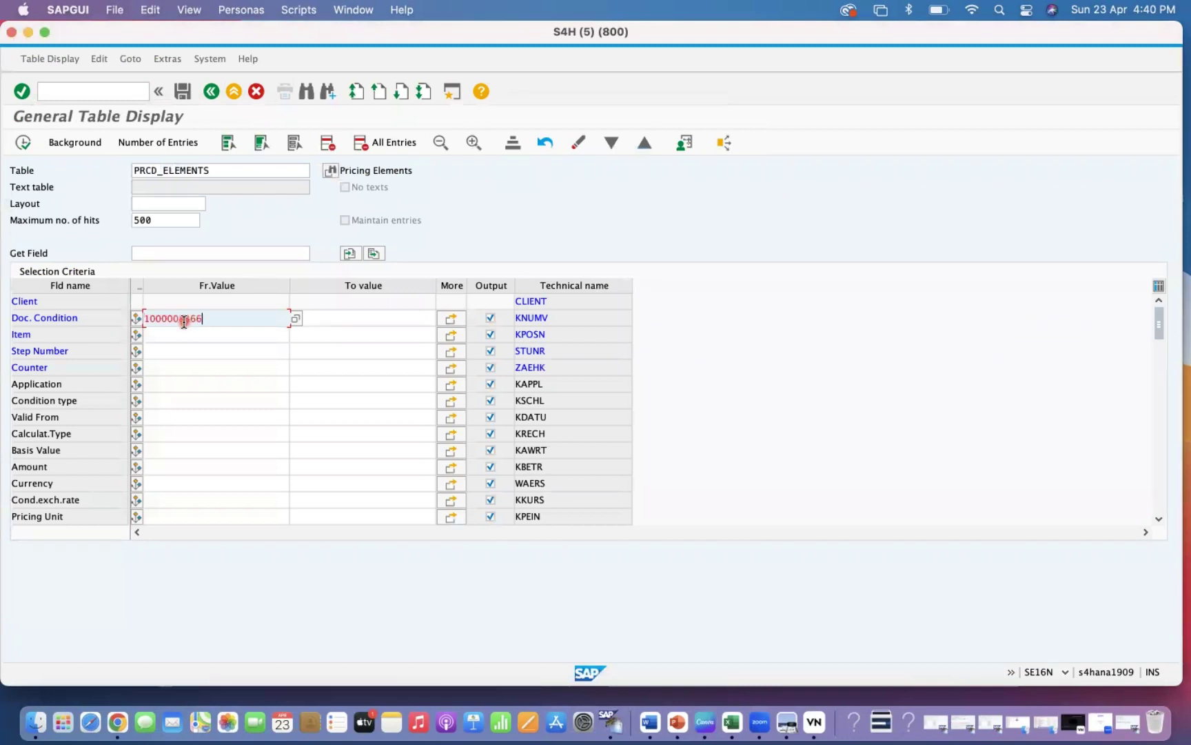
click(193, 335)
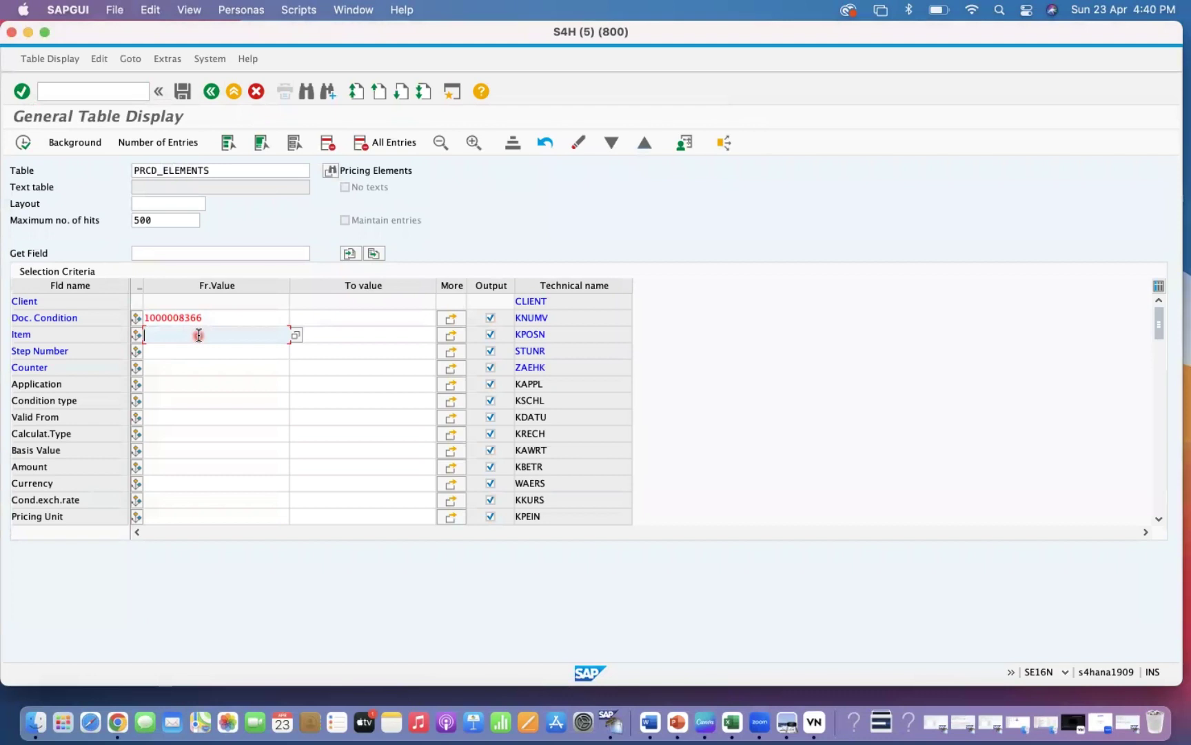
text(20)
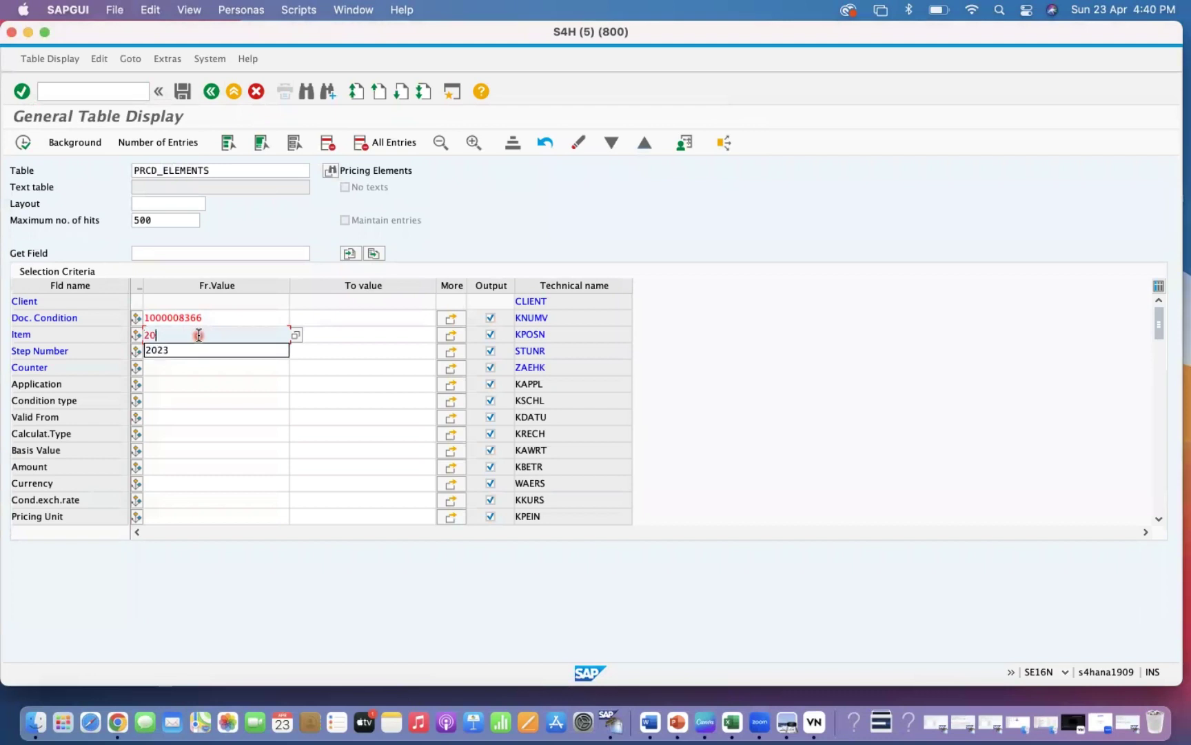
key(Return)
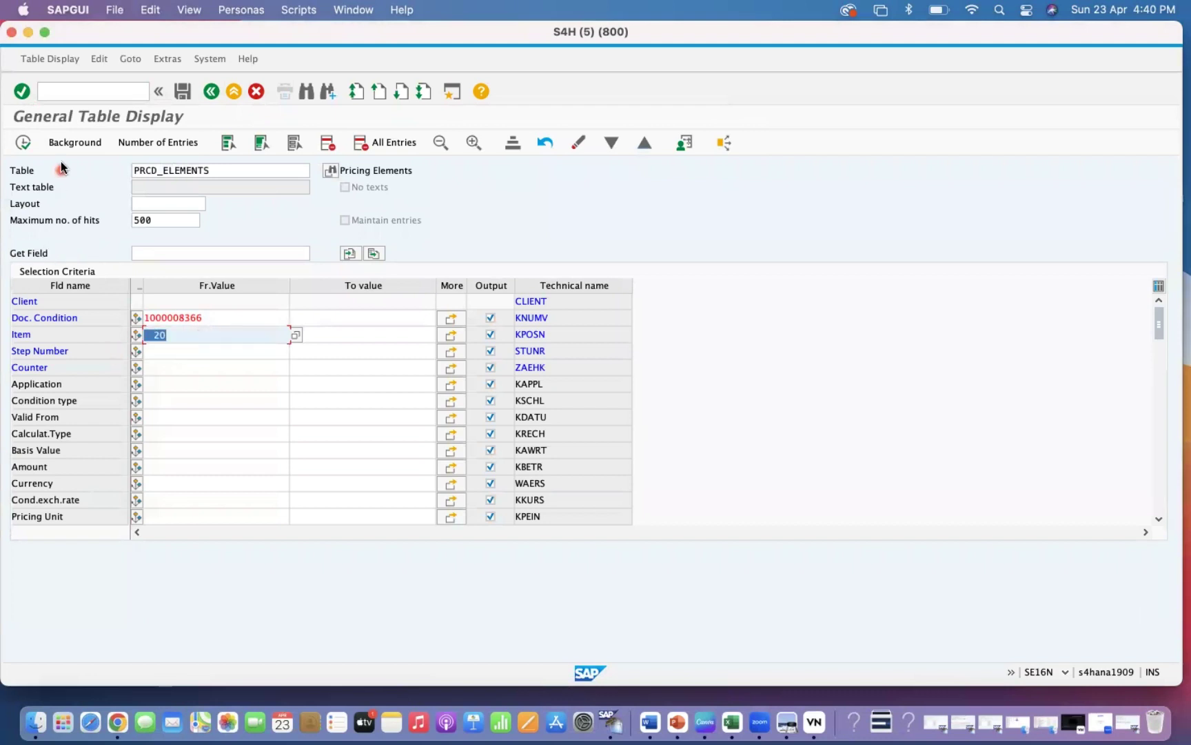
click(23, 143)
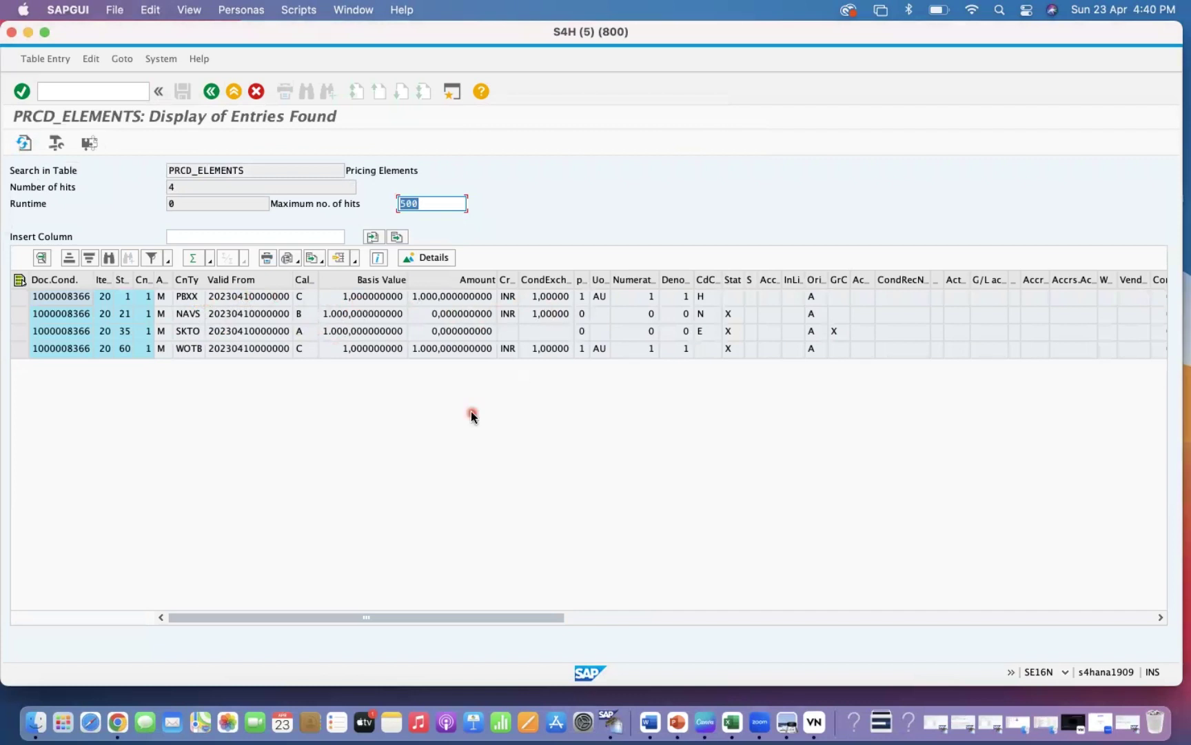
Step: Scroll to the Value column and widen it so amounts show fully
click(600, 619)
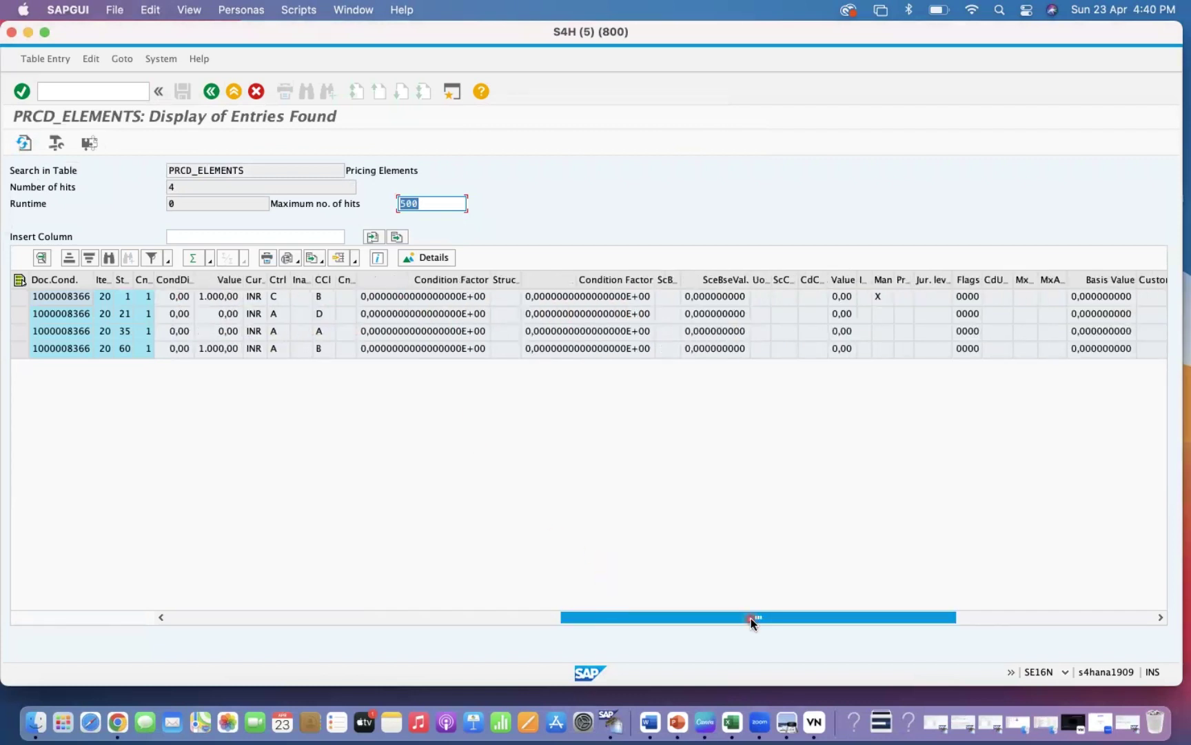
click(969, 618)
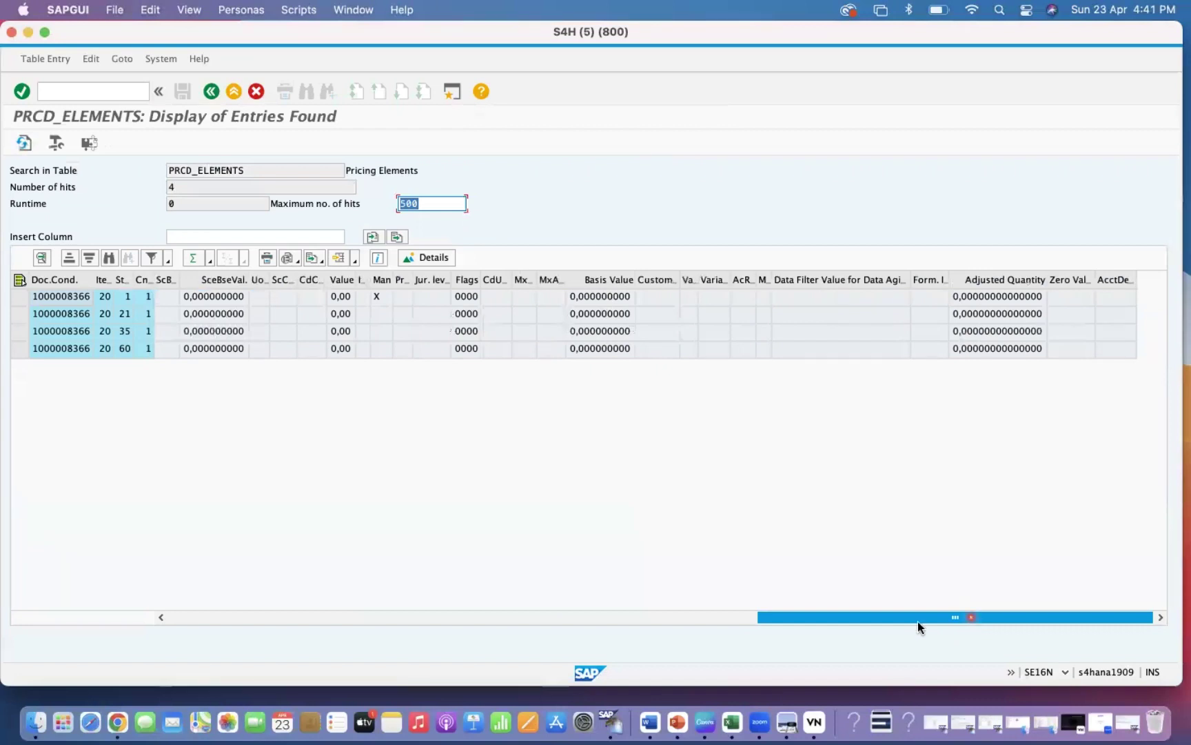
click(631, 619)
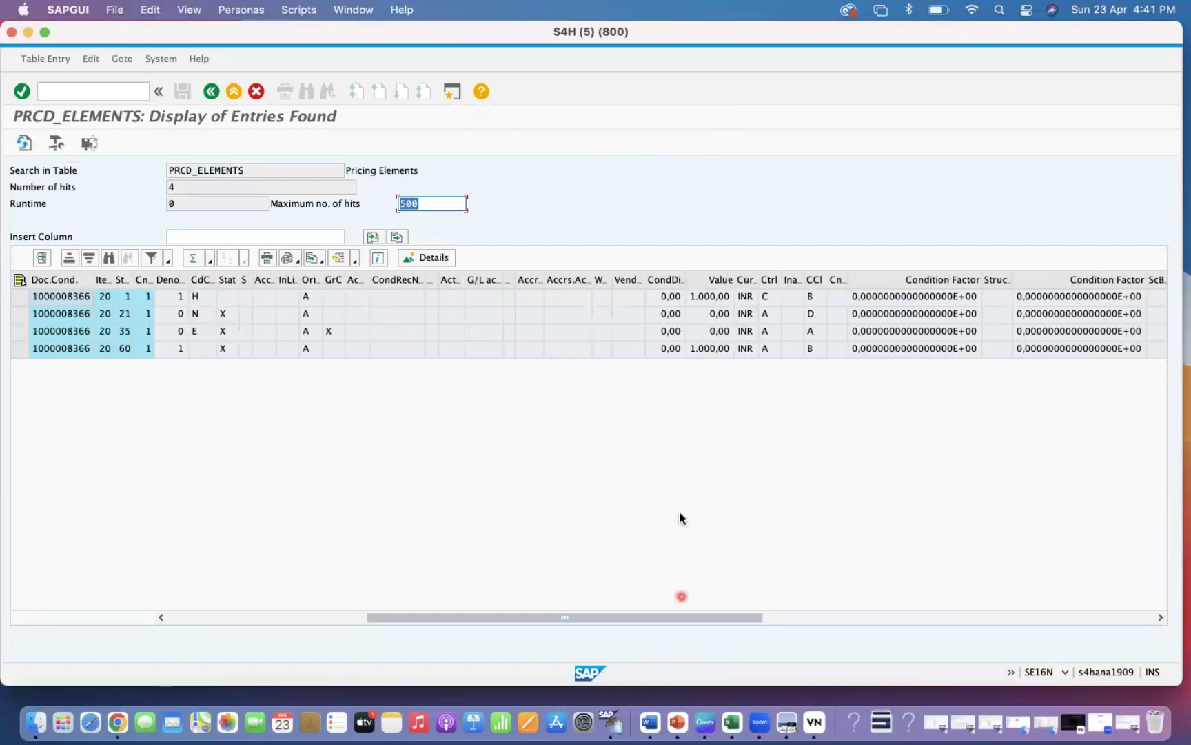
click(723, 278)
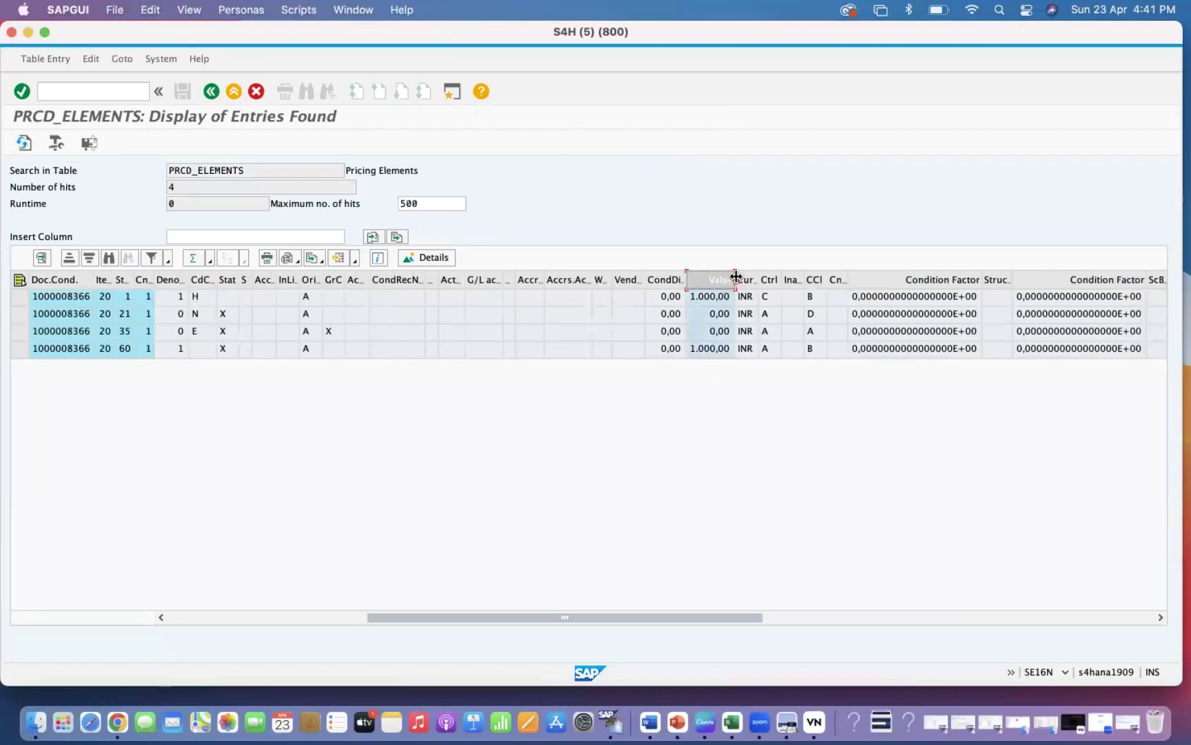
drag(736, 281, 771, 279)
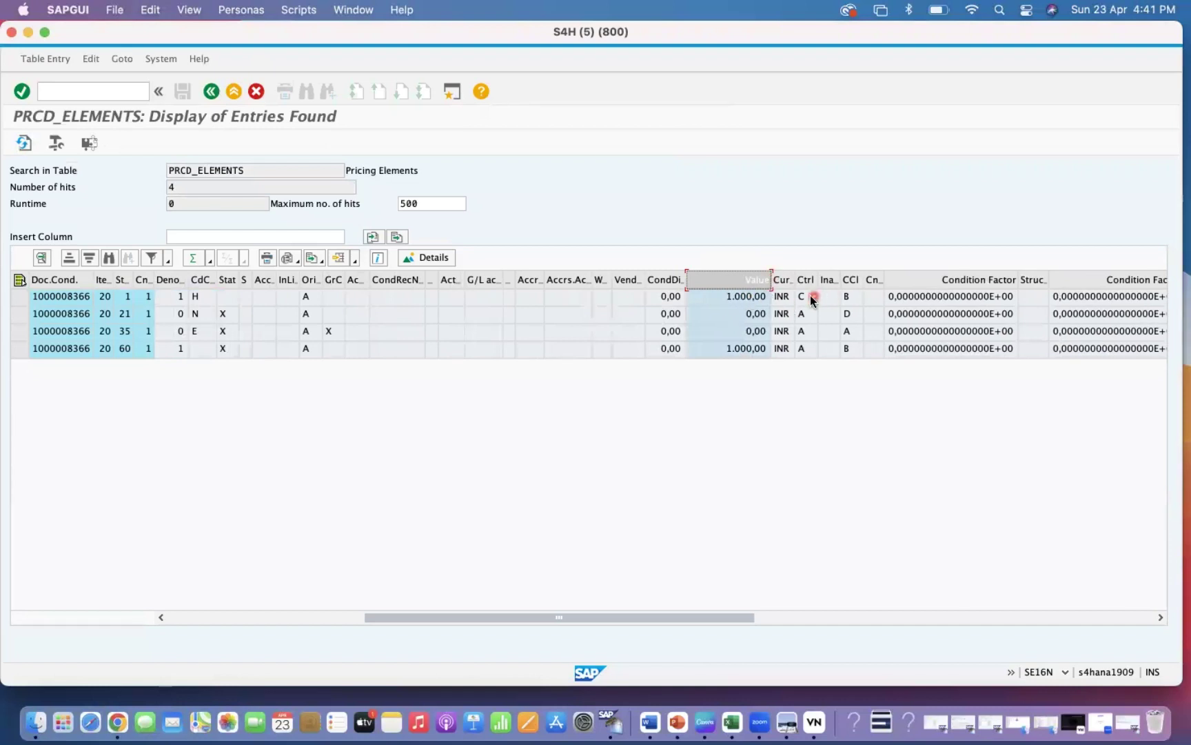
Step: Review the result columns, select the PRCD_ELEMENTS table name, and return to Value
click(203, 621)
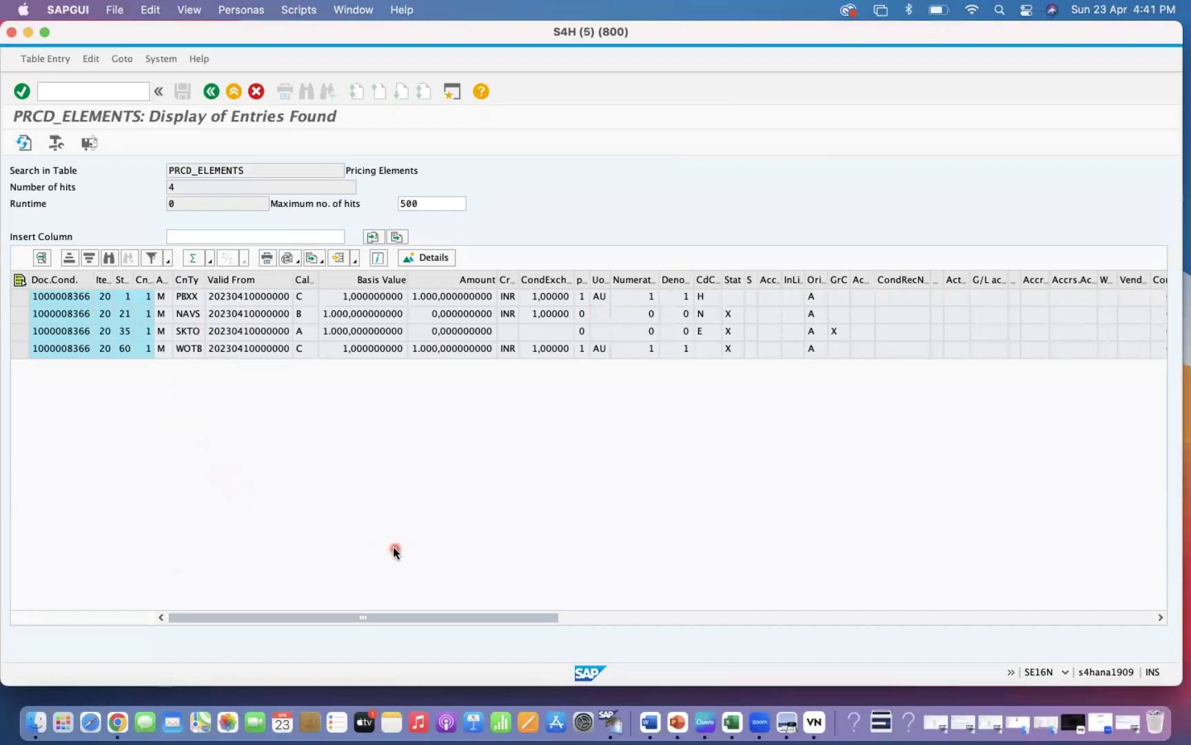
click(620, 617)
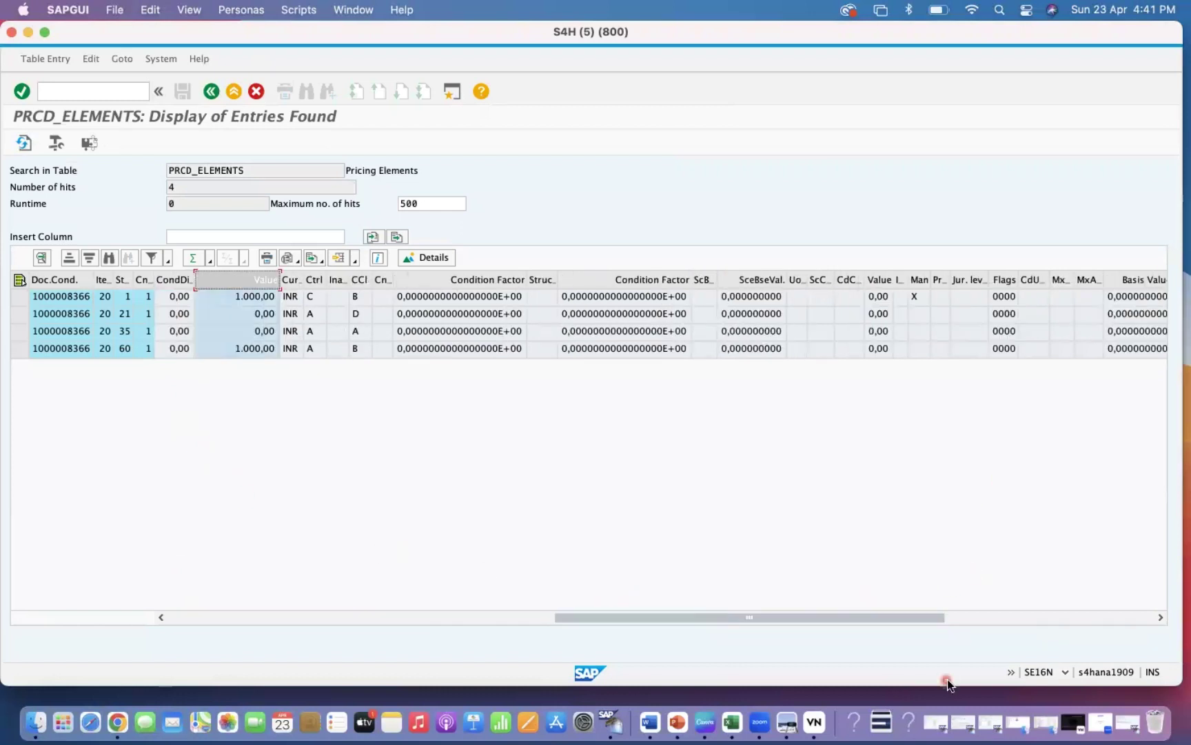
click(970, 617)
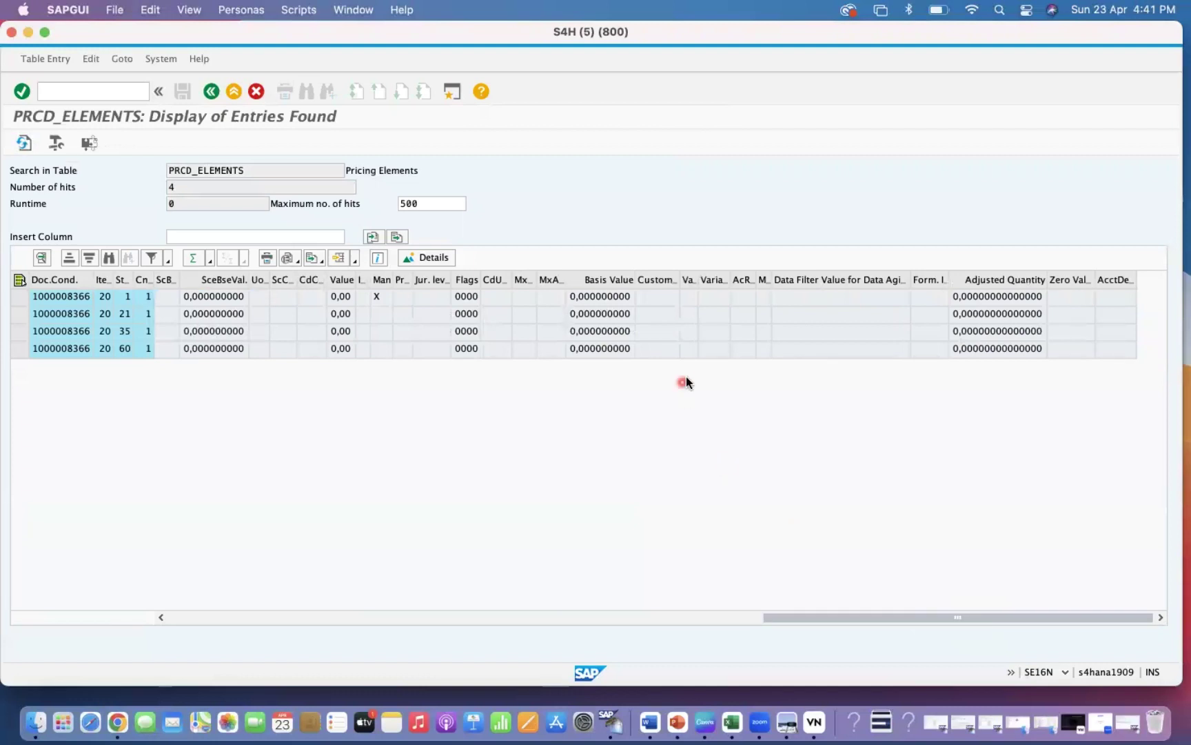
click(256, 173)
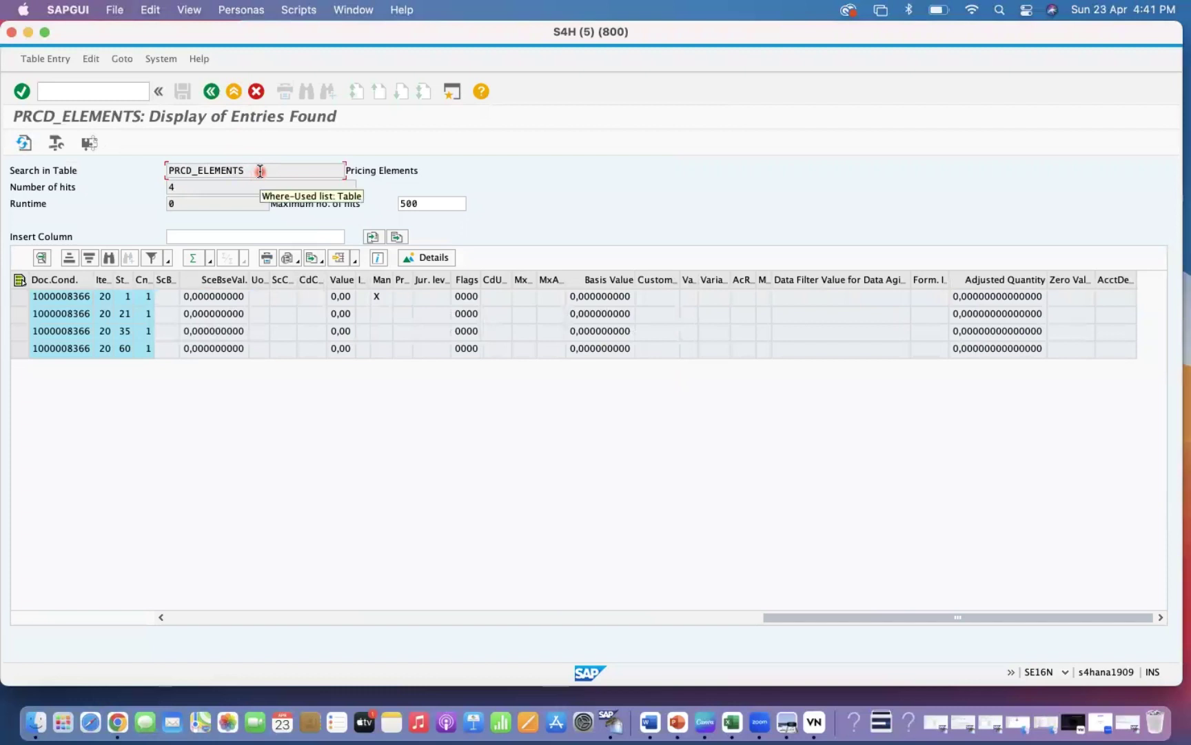
drag(256, 171, 127, 172)
drag(252, 170, 153, 172)
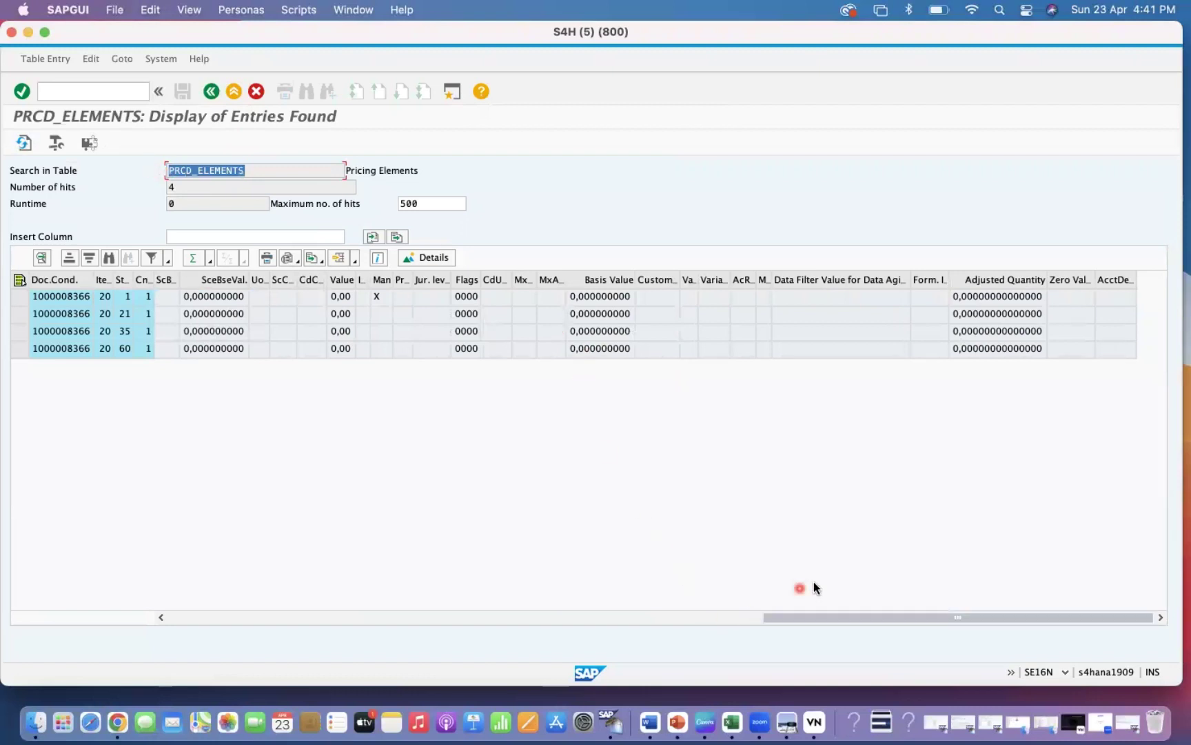
click(730, 619)
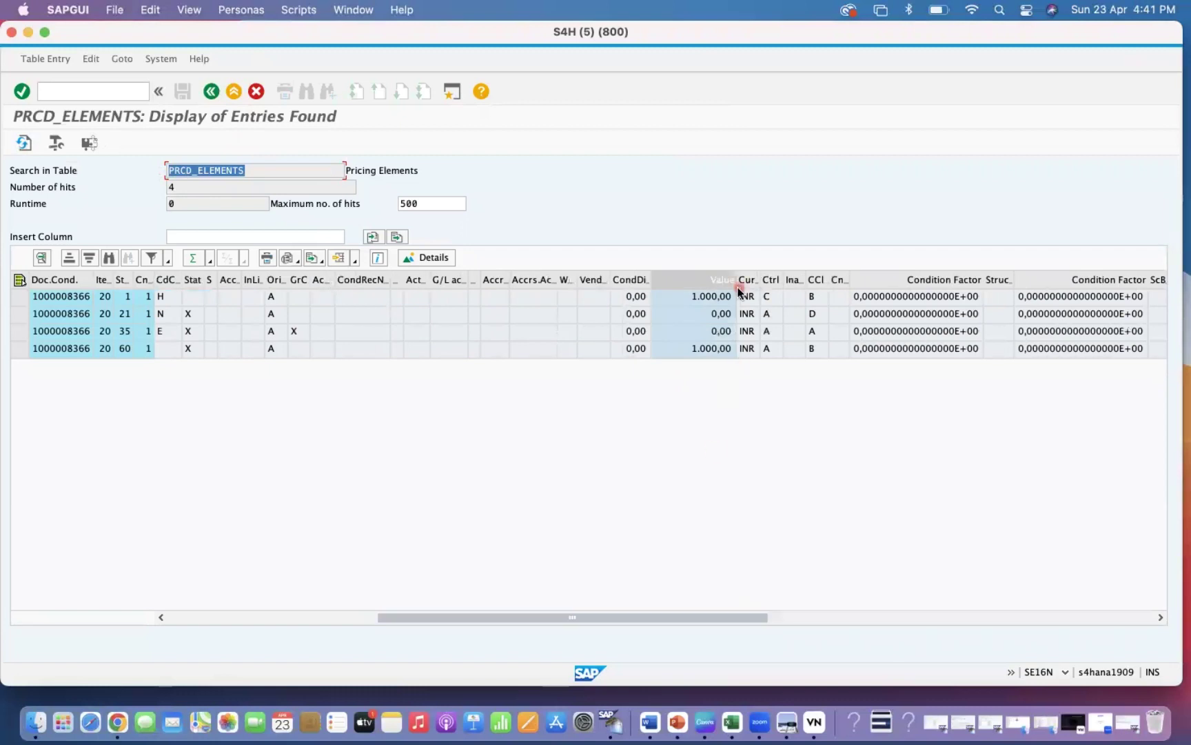
double_click(692, 298)
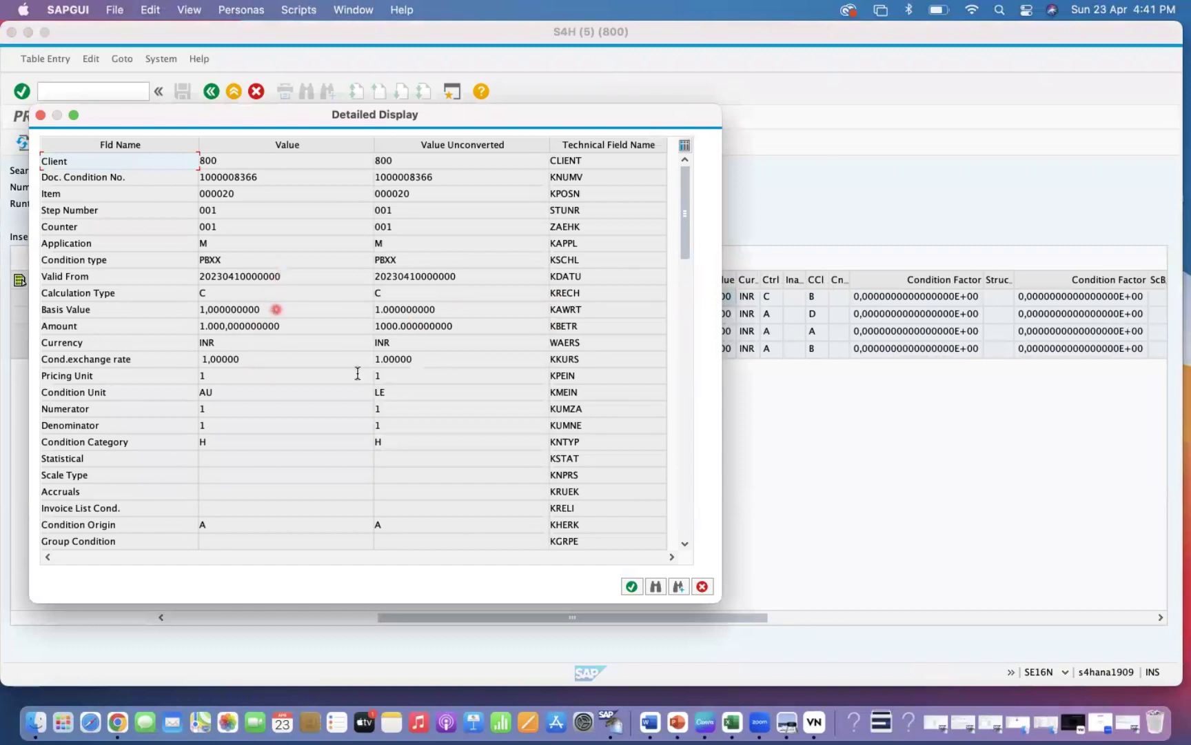
click(686, 386)
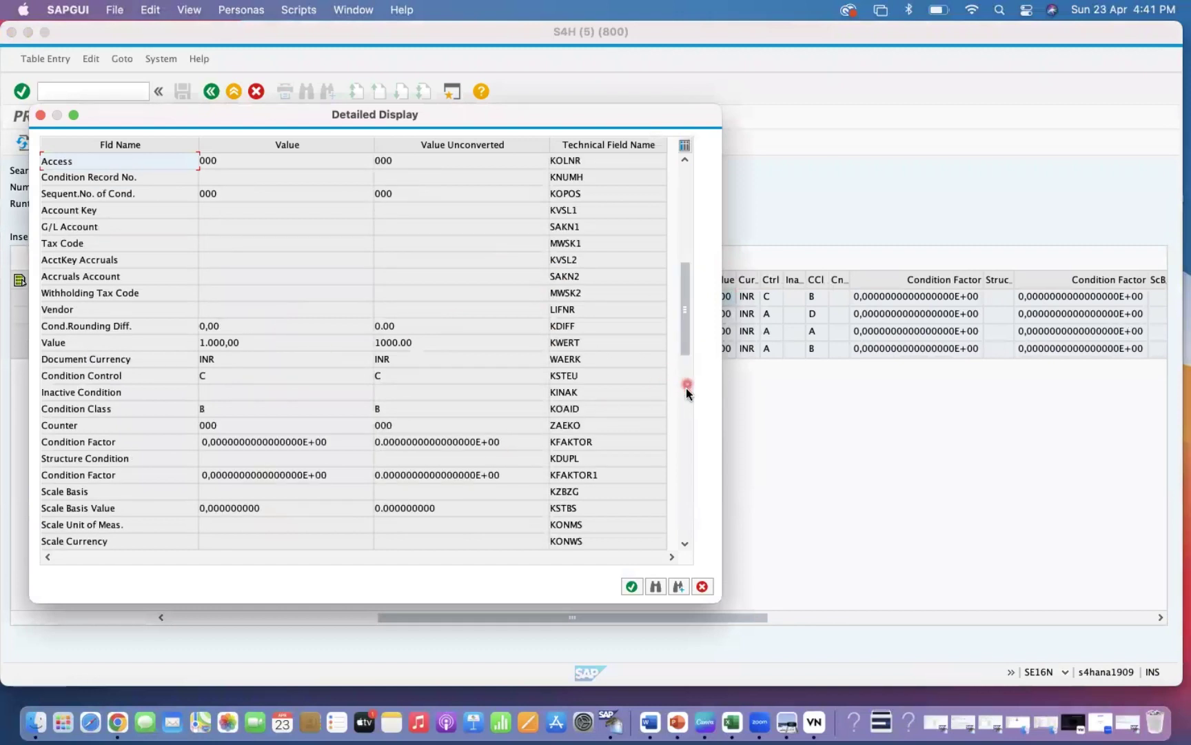
double_click(579, 342)
click(702, 586)
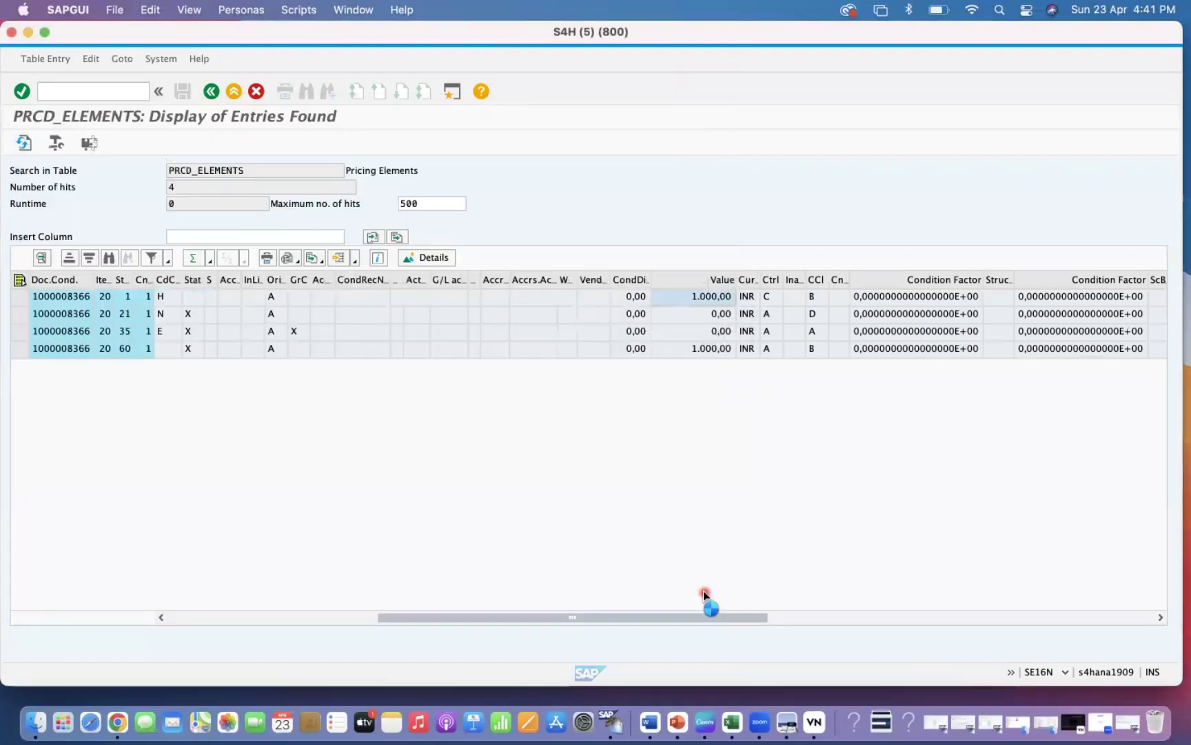